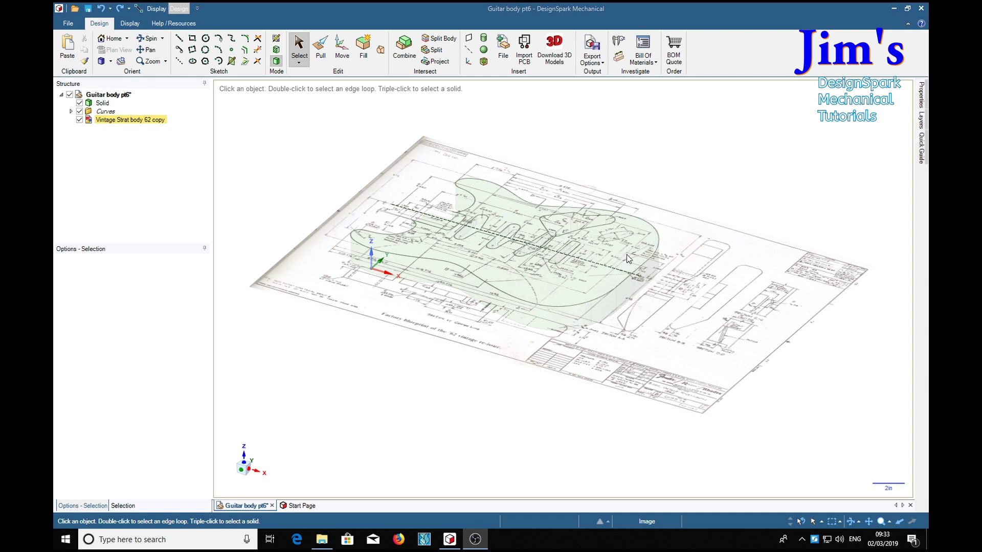
# Step: Start a construction-line sketch on the blueprint's plane, around the elongated pocket with the .266R and .375R ends
pyautogui.click(619, 270)
pyautogui.click(250, 464)
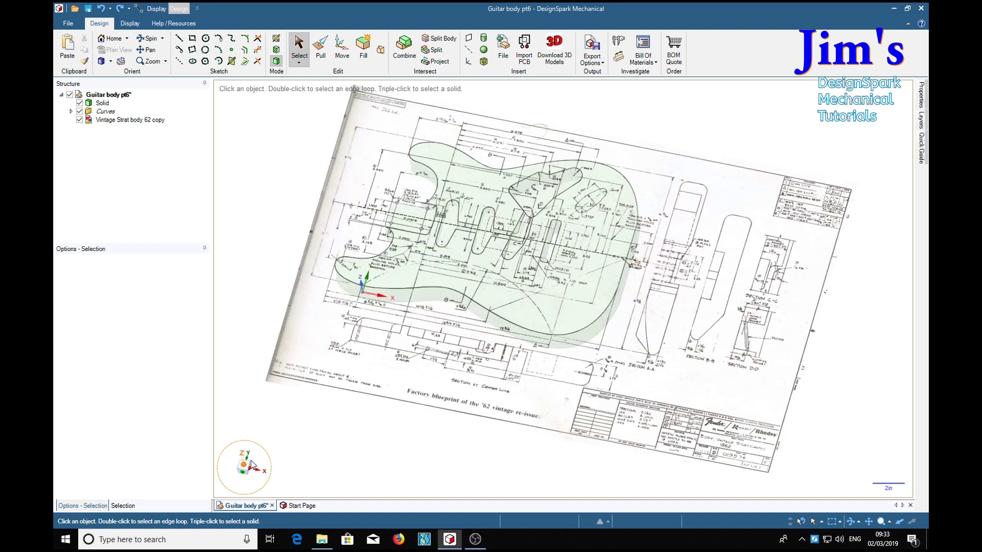
pyautogui.scroll(5, 565, 183)
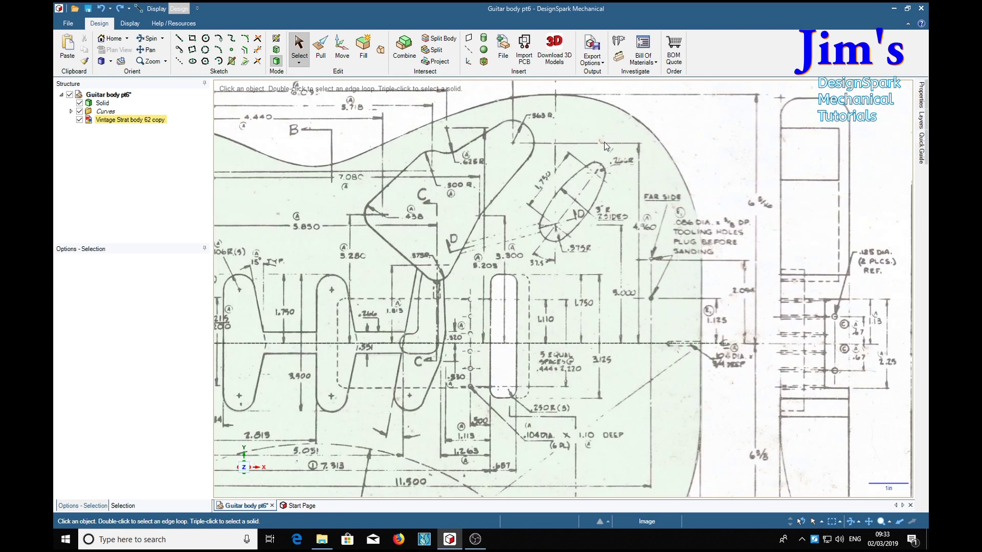
pyautogui.scroll(4, 605, 146)
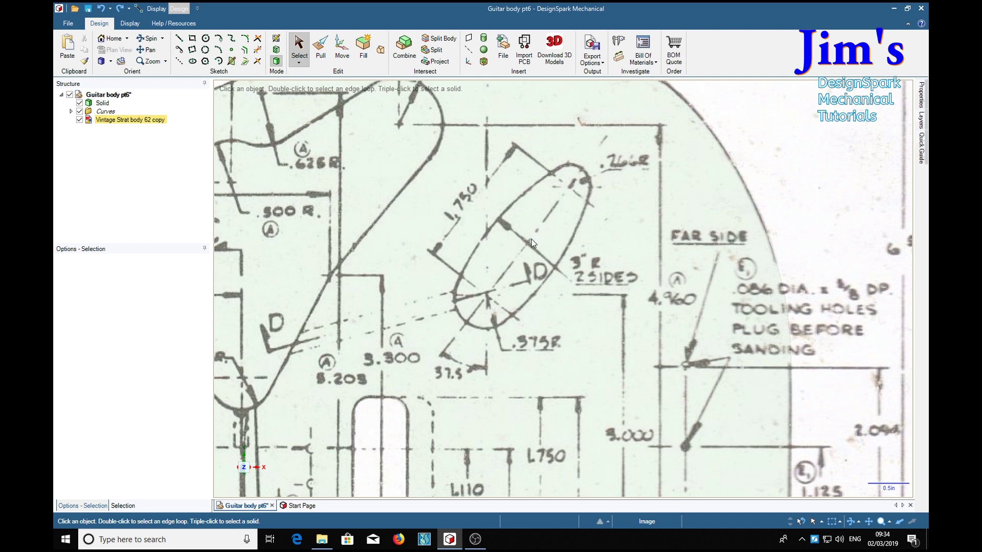
pyautogui.click(178, 61)
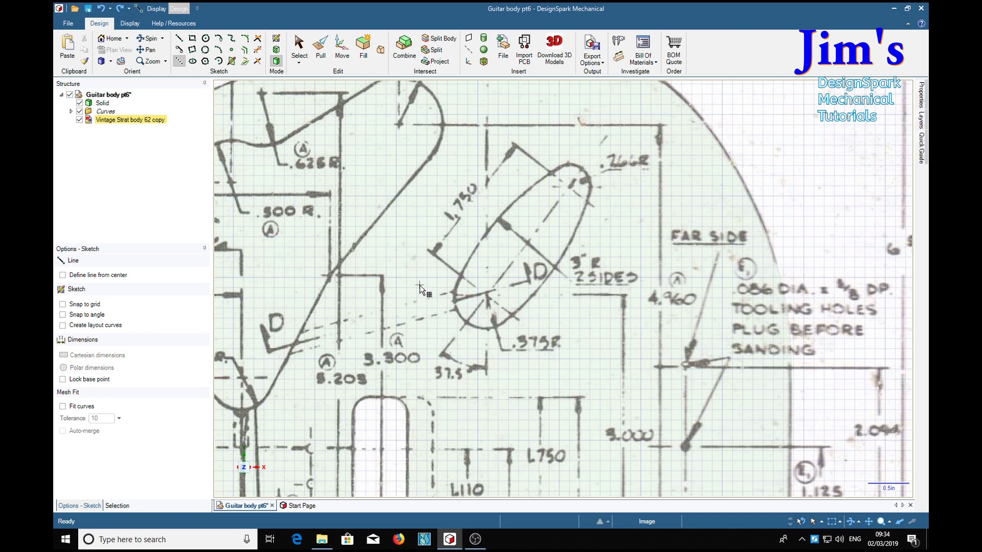
pyautogui.click(448, 335)
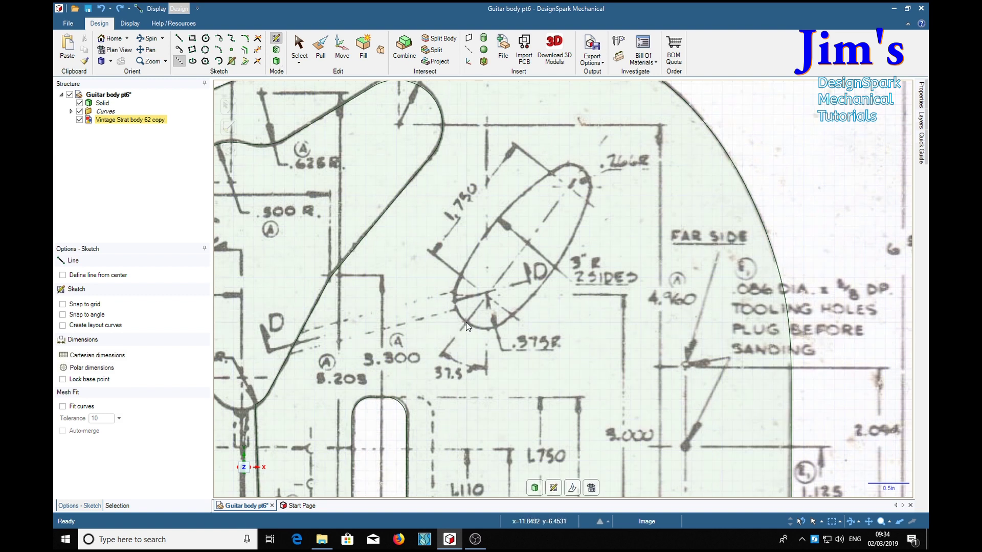
# Step: Try to trace the elongated pocket with an end-to-end construction line about 2.34 in long and an ellipse around it
pyautogui.click(466, 322)
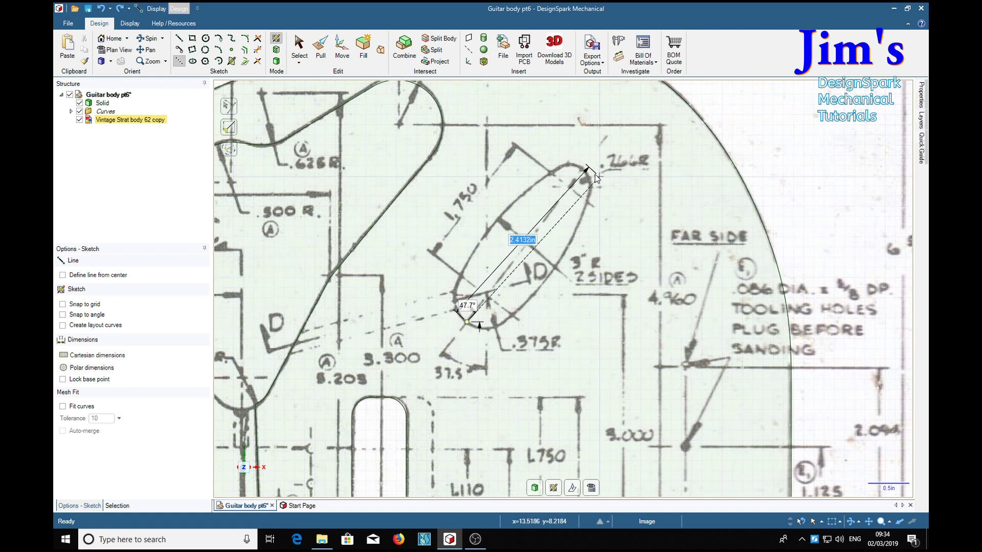
pyautogui.click(581, 170)
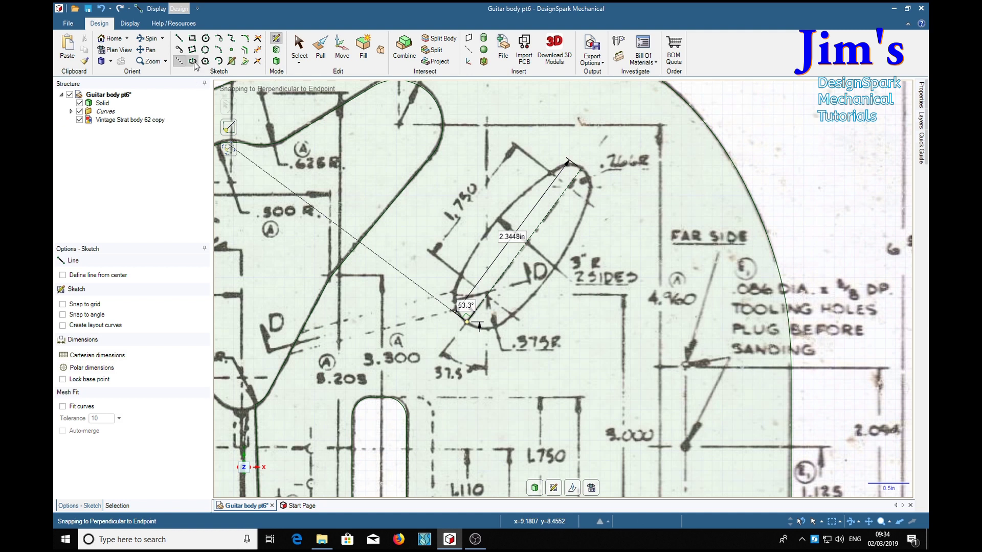
pyautogui.click(192, 60)
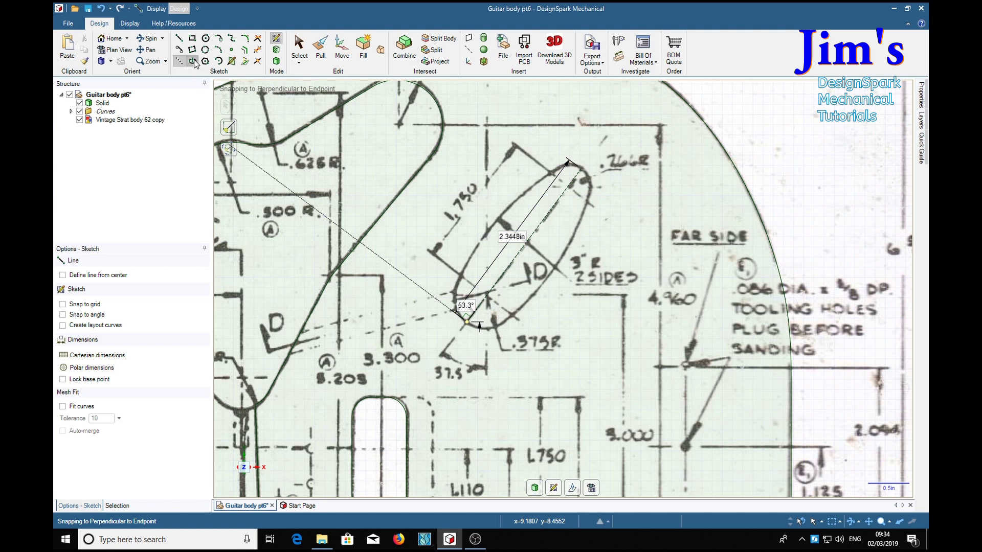
pyautogui.click(523, 249)
pyautogui.press('l')
pyautogui.click(467, 322)
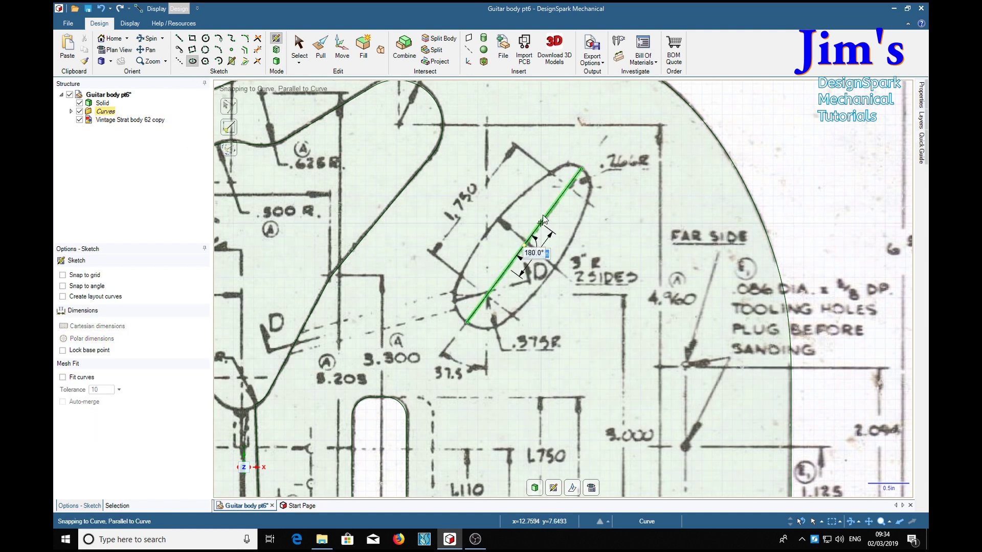
pyautogui.click(582, 170)
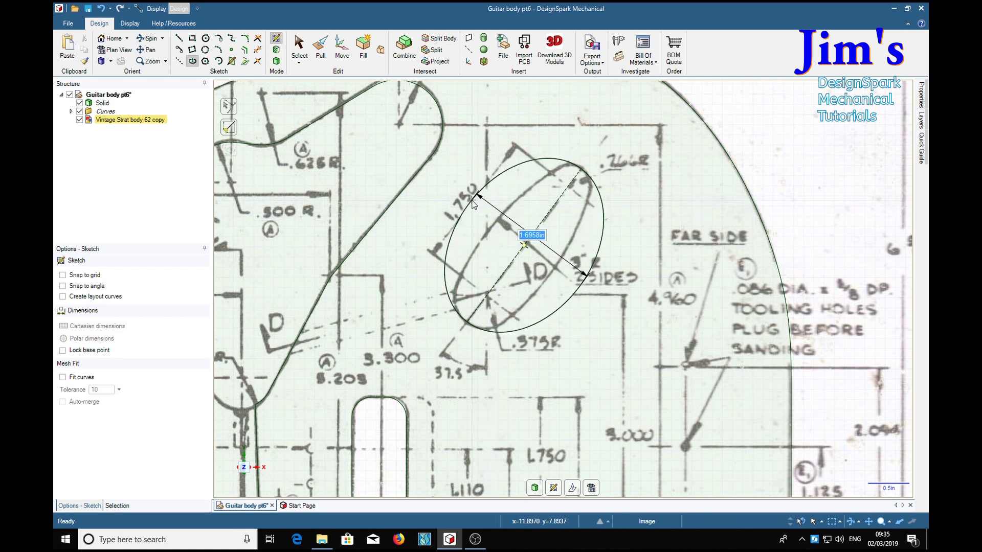
pyautogui.press('Escape')
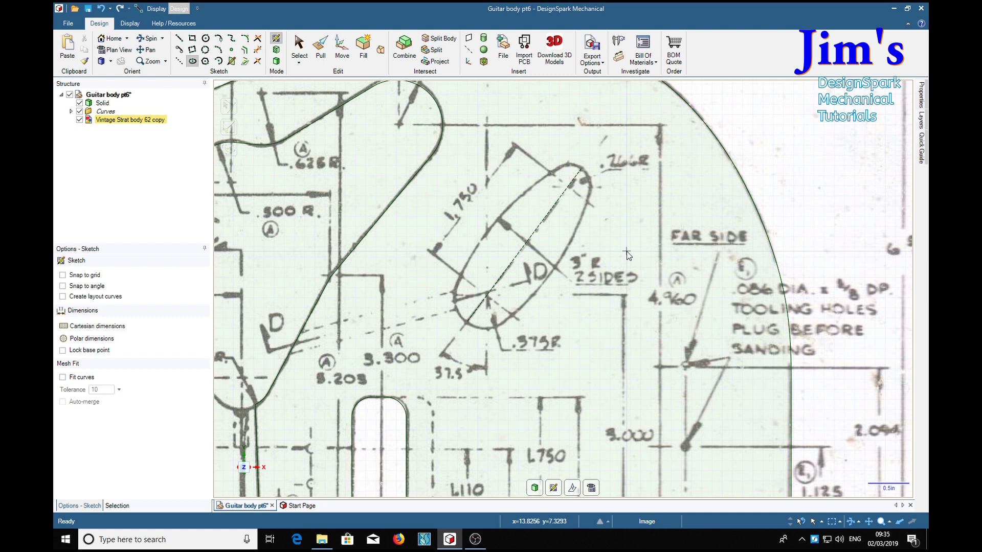
pyautogui.press('l')
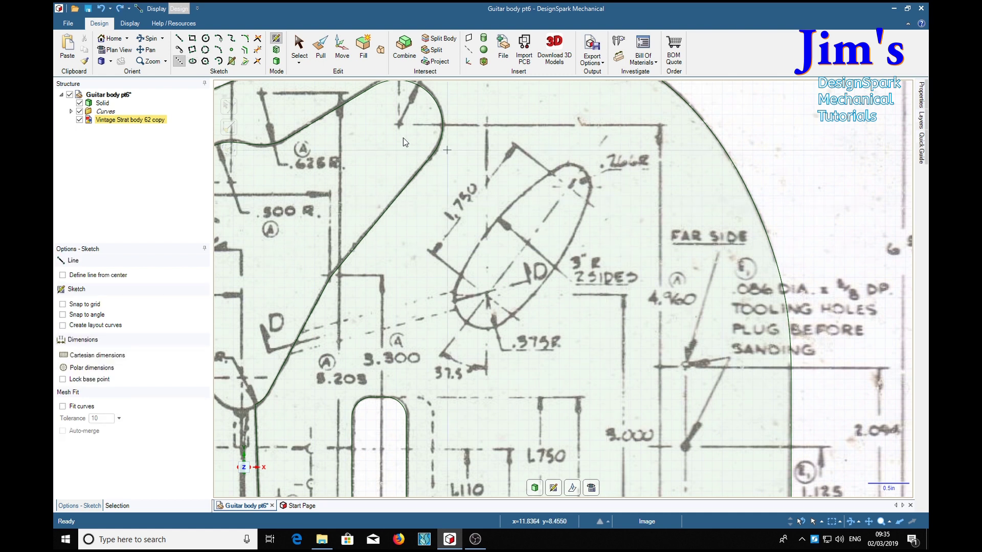
# Step: Draw a construction line about 1.68 in long from the pocket's .375R end-arc centre to its .266R end-arc centre
pyautogui.press('Escape')
pyautogui.click(180, 61)
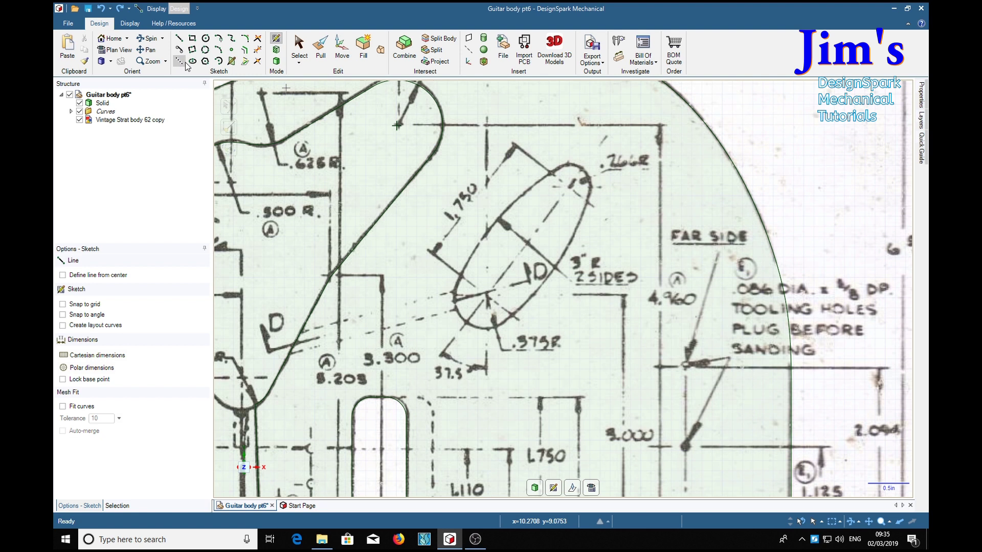
pyautogui.press('Escape')
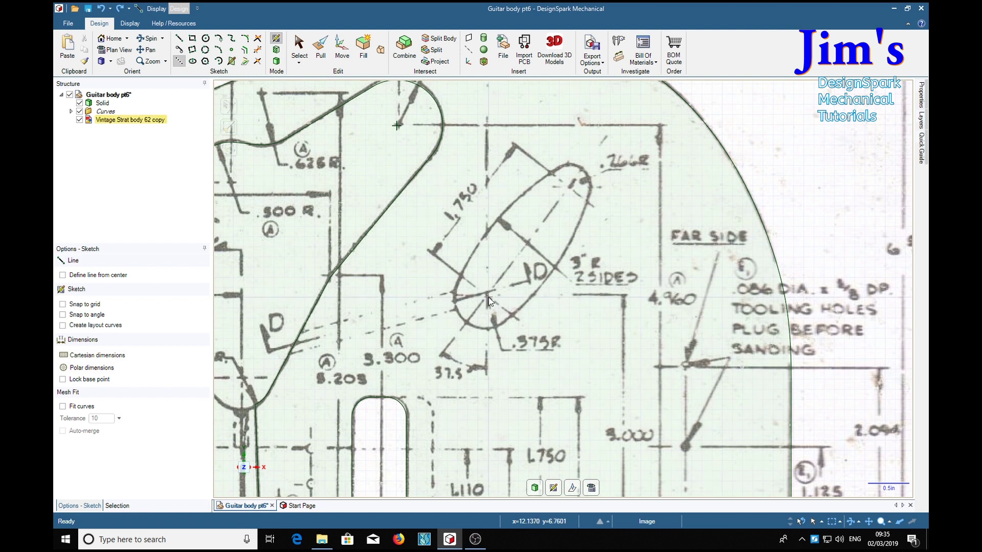
pyautogui.click(487, 296)
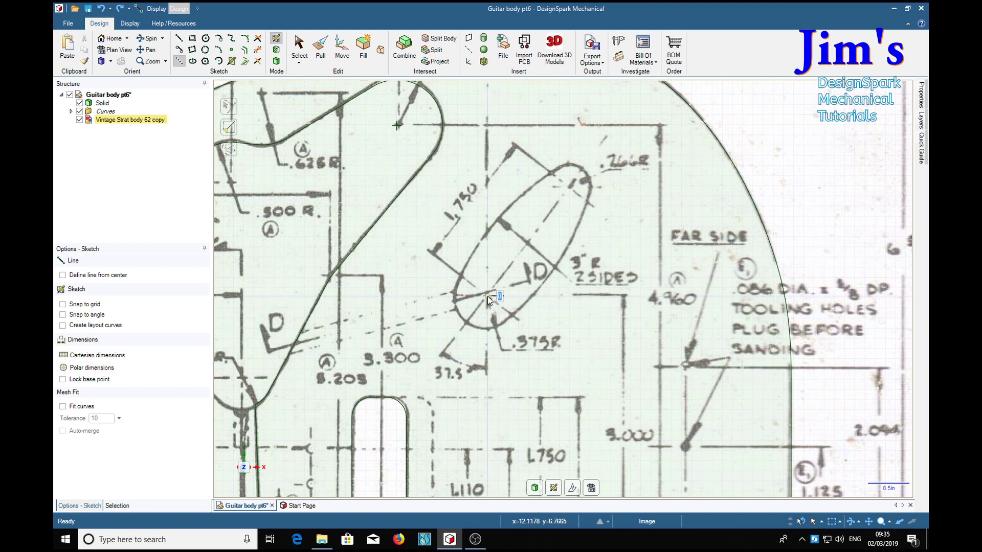
pyautogui.click(569, 187)
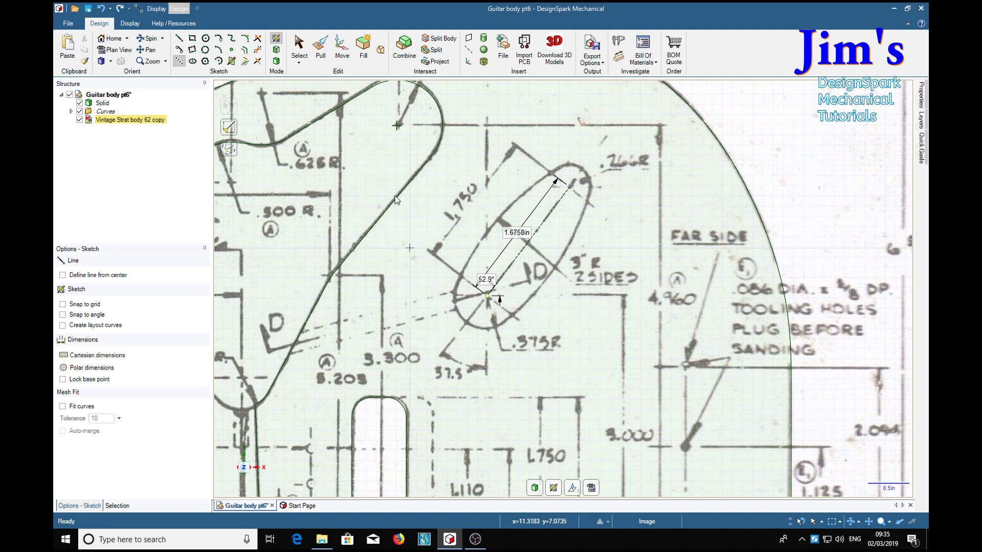
# Step: Draw a circle centred on the construction line's upper end with a diameter of .266*2 in
pyautogui.click(206, 39)
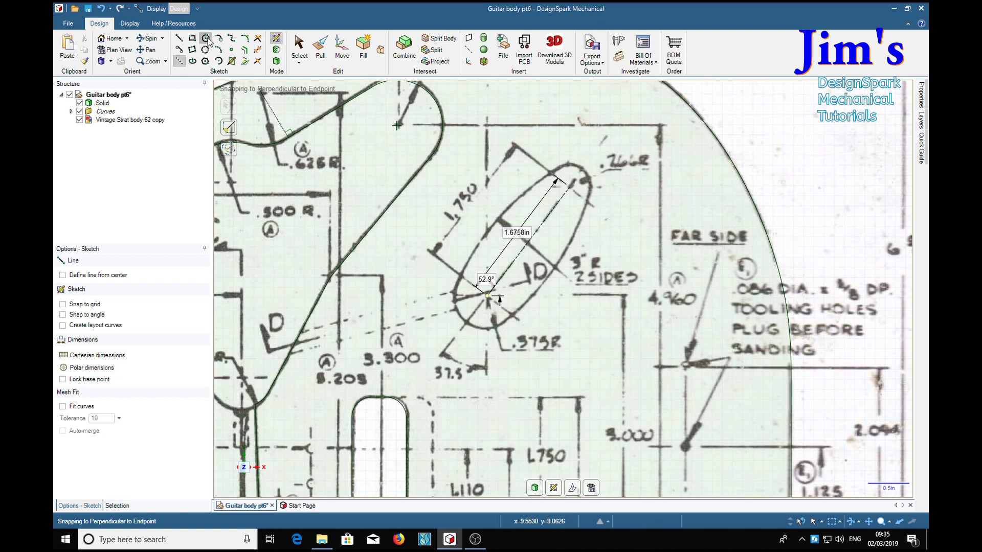
pyautogui.click(569, 187)
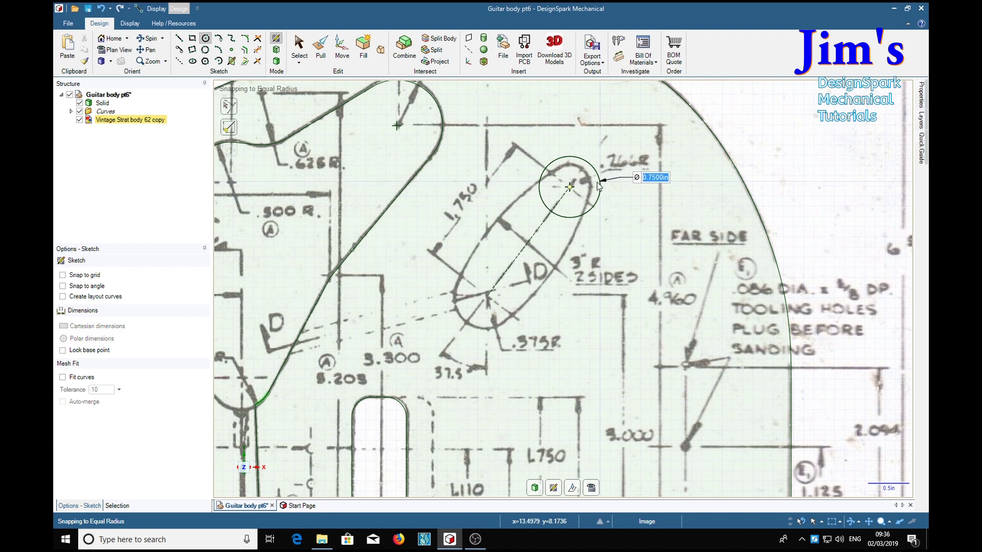
pyautogui.write('.266')
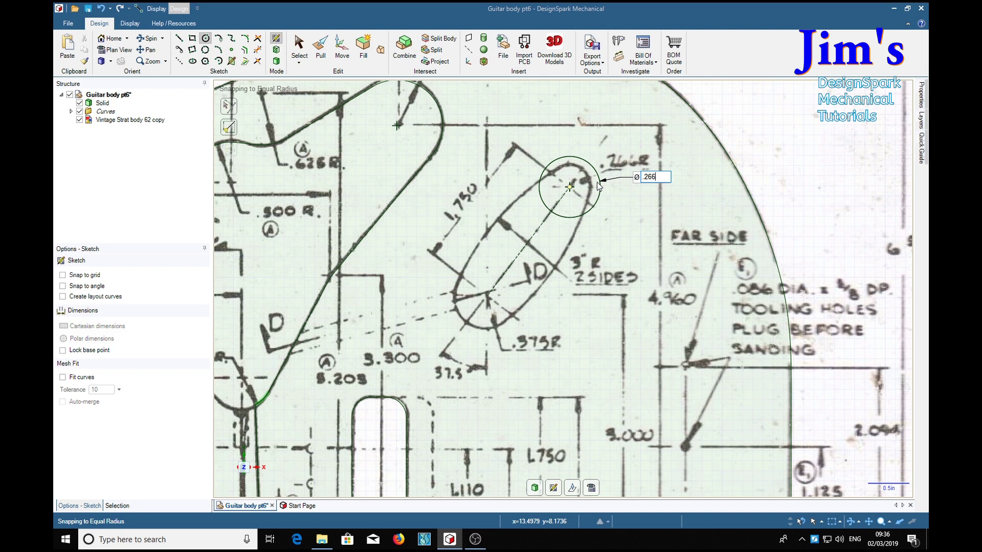
pyautogui.write('"')
pyautogui.write('2')
pyautogui.press('Return')
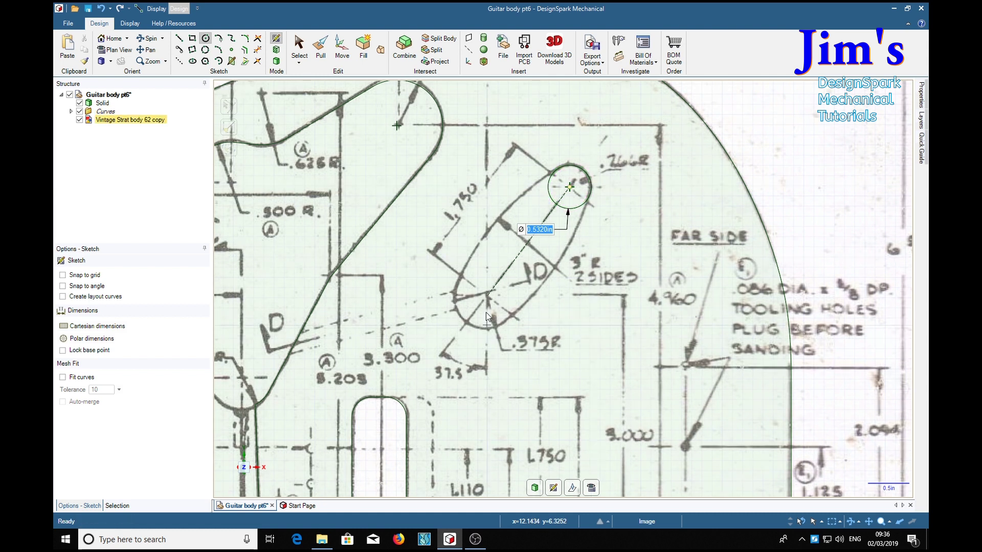
# Step: Draw a circle centred on the construction line's lower end with a diameter of .375*2 in
pyautogui.click(488, 296)
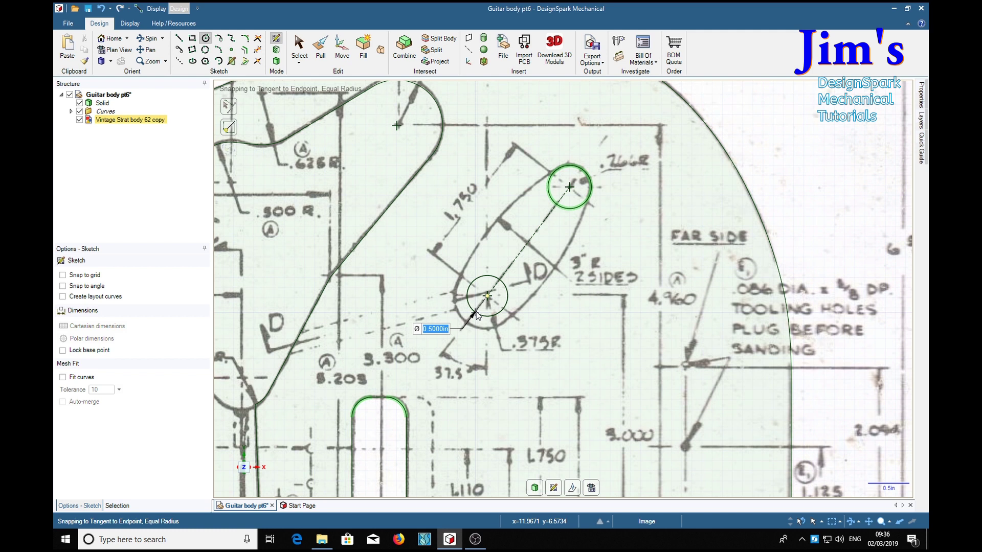
pyautogui.press('BackSpace')
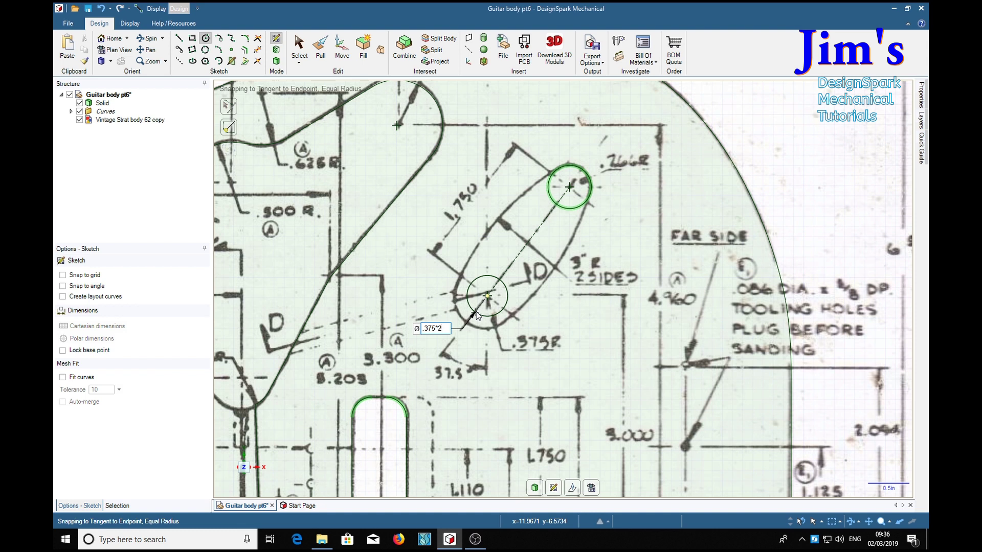
pyautogui.press('Return')
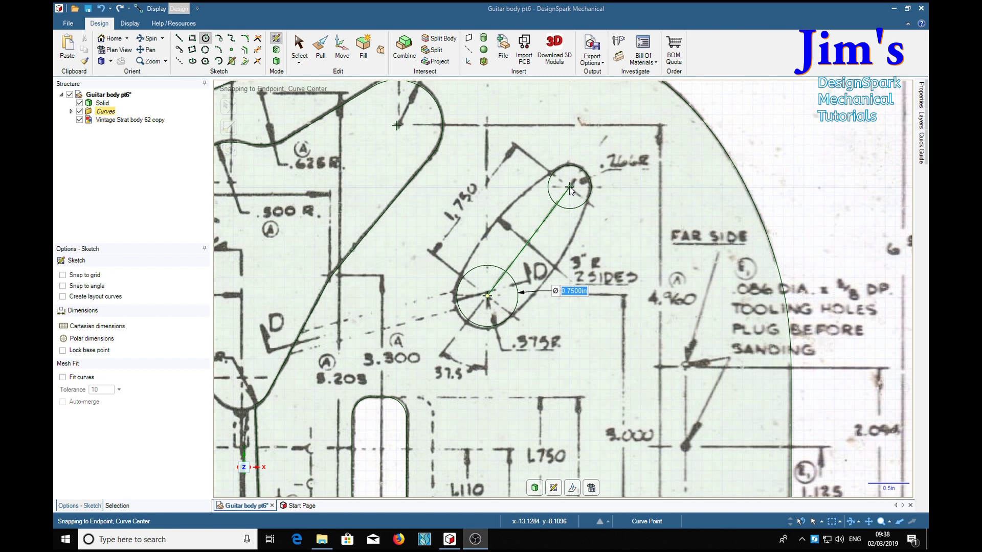
# Step: Add a large circle concentric with the pocket's lower end circle, with a diameter of (3-.375)*2 in
pyautogui.click(569, 186)
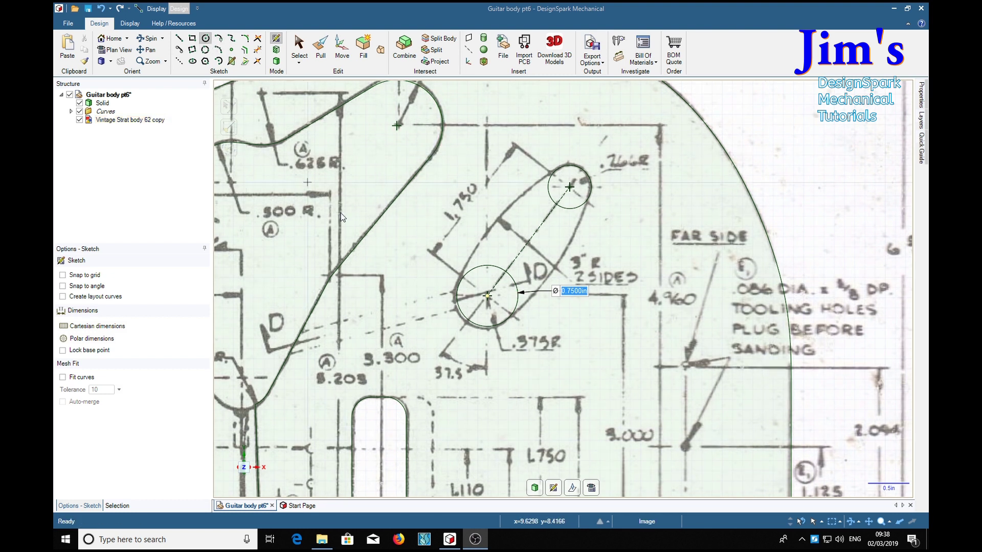
pyautogui.click(487, 296)
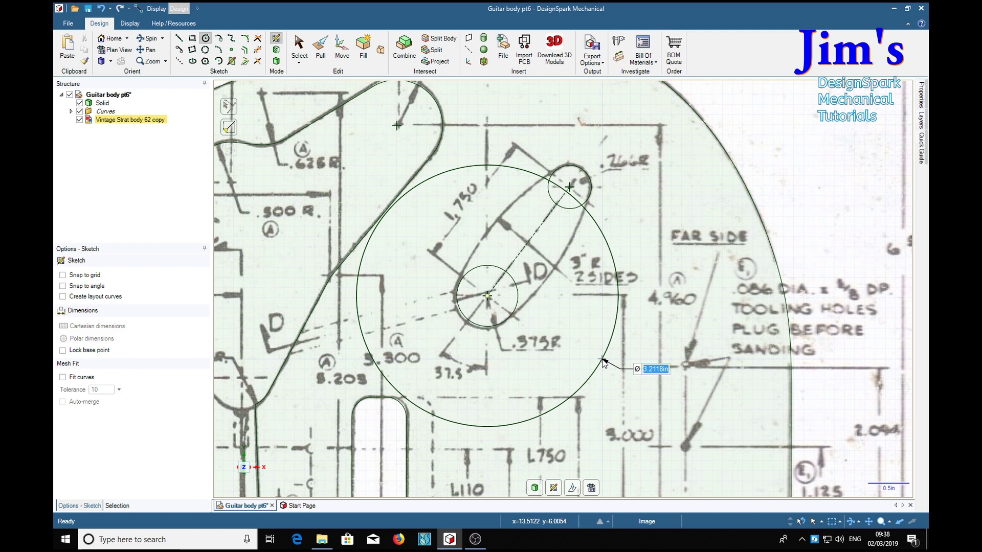
pyautogui.write('(3-')
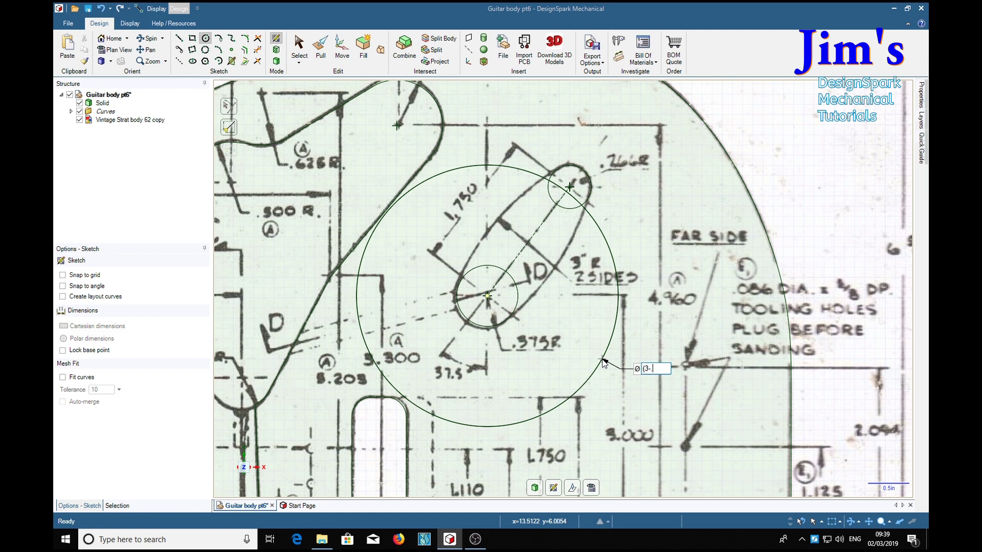
pyautogui.write('.375')
pyautogui.press('shift')
pyautogui.write(')*2')
pyautogui.press('Return')
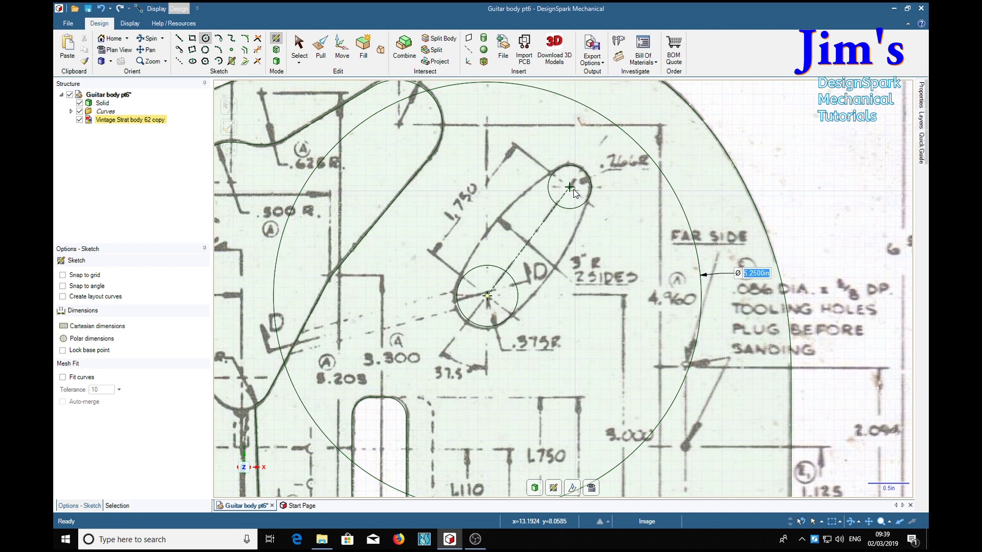
# Step: Add a large circle concentric with the pocket's upper end circle, with a diameter of (3-.266)*2 in
pyautogui.click(569, 188)
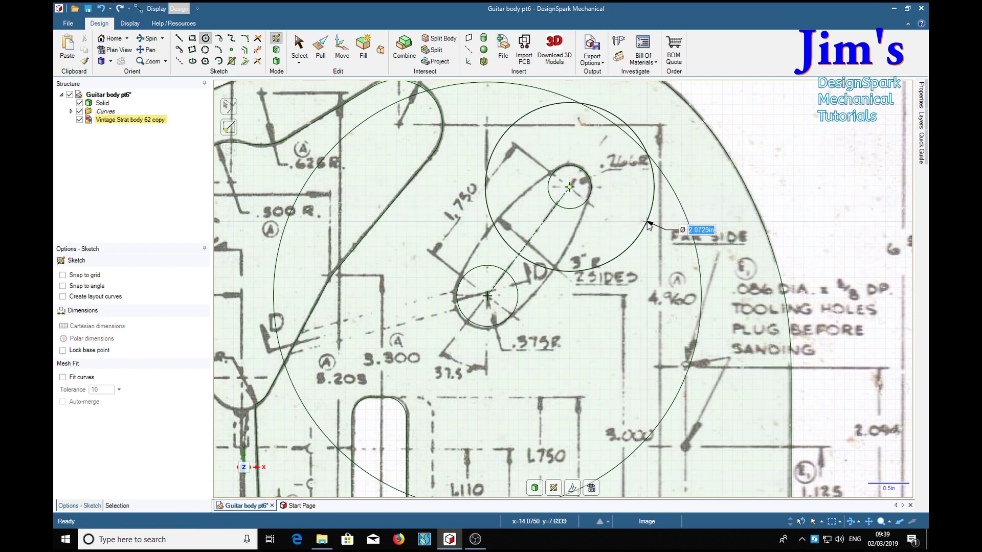
pyautogui.press('BackSpace')
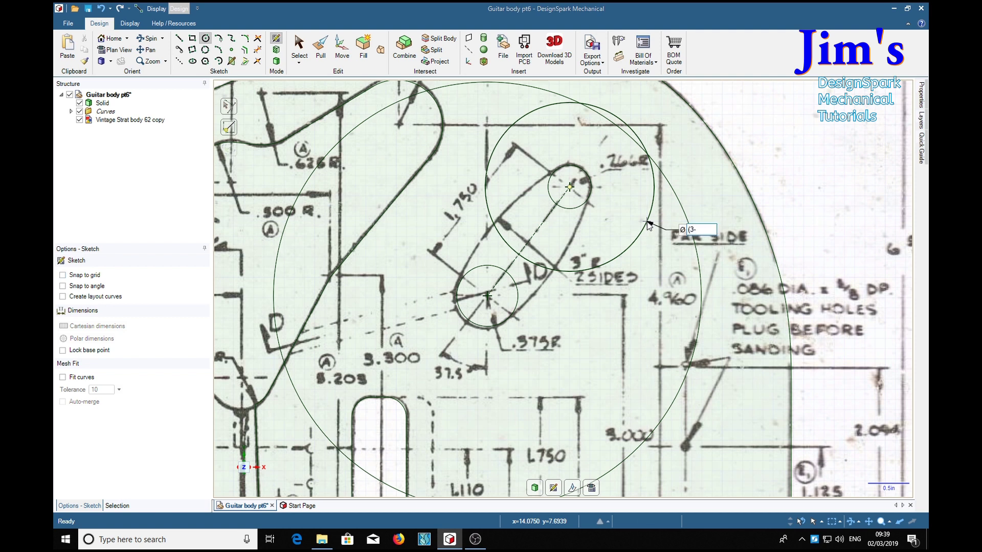
pyautogui.write('(3-.266)*2')
pyautogui.press('Return')
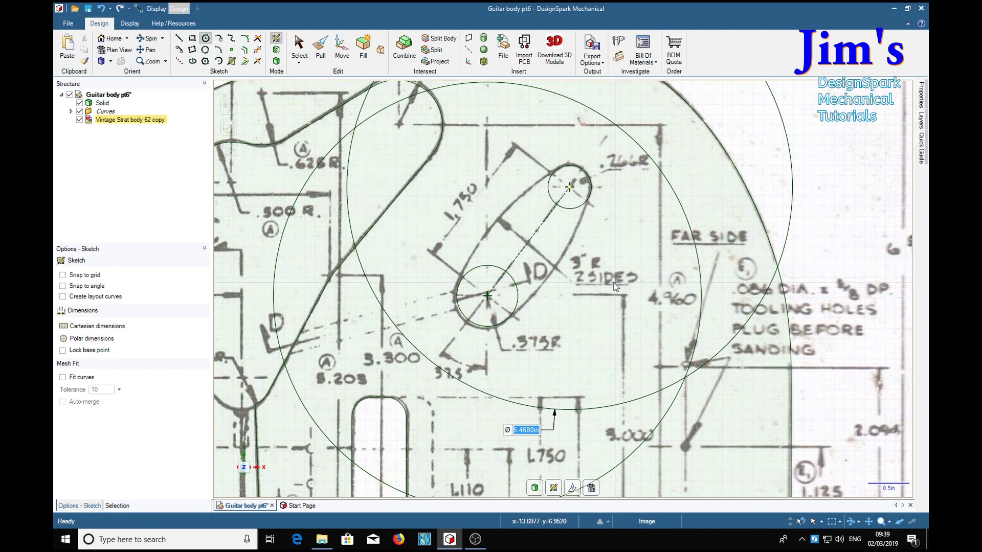
# Step: Draw a 6 in diameter circle centred on the lower-right intersection of the two large circles
pyautogui.click(685, 379)
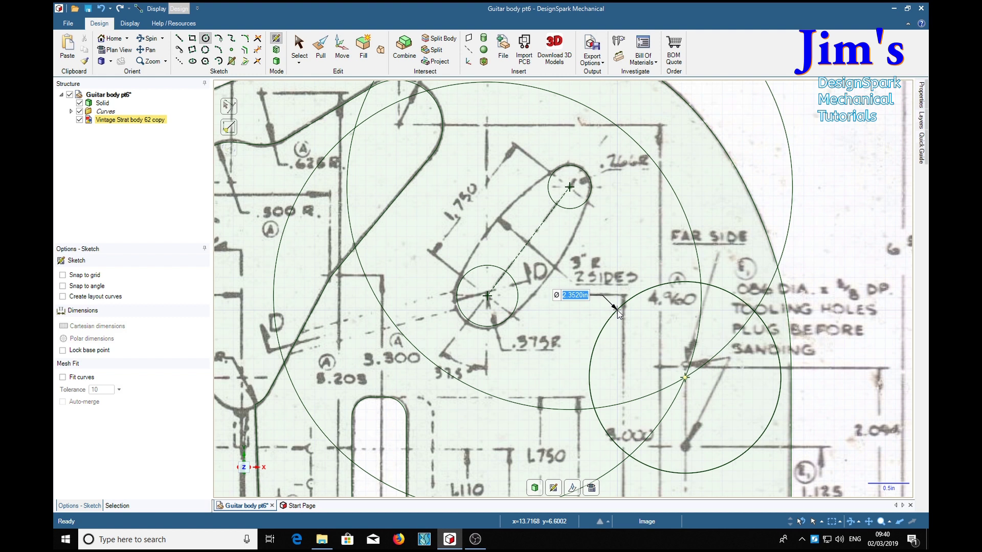
pyautogui.write('6')
pyautogui.press('Return')
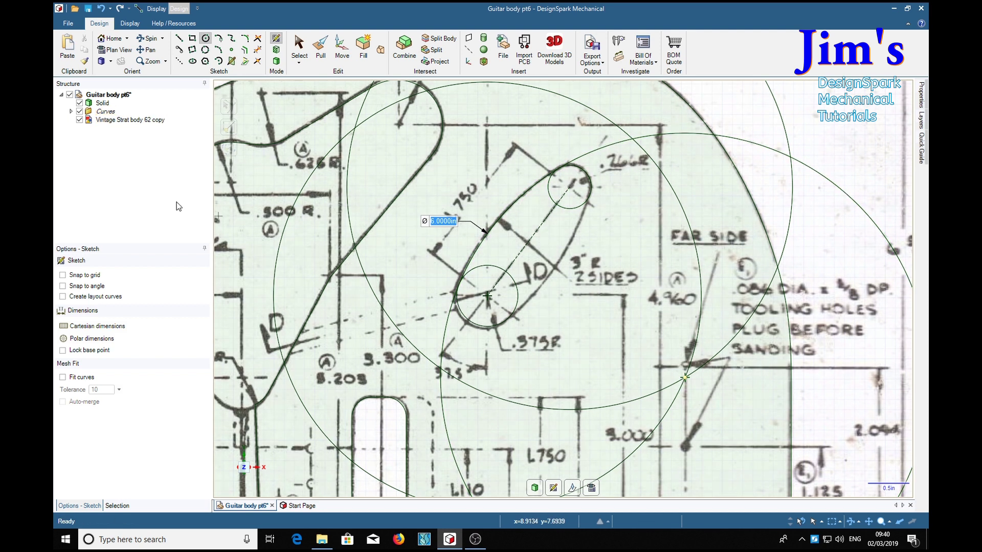
# Step: Hide the blueprint image to try trimming the circles, and undo back to before the 6 in circle
pyautogui.click(80, 119)
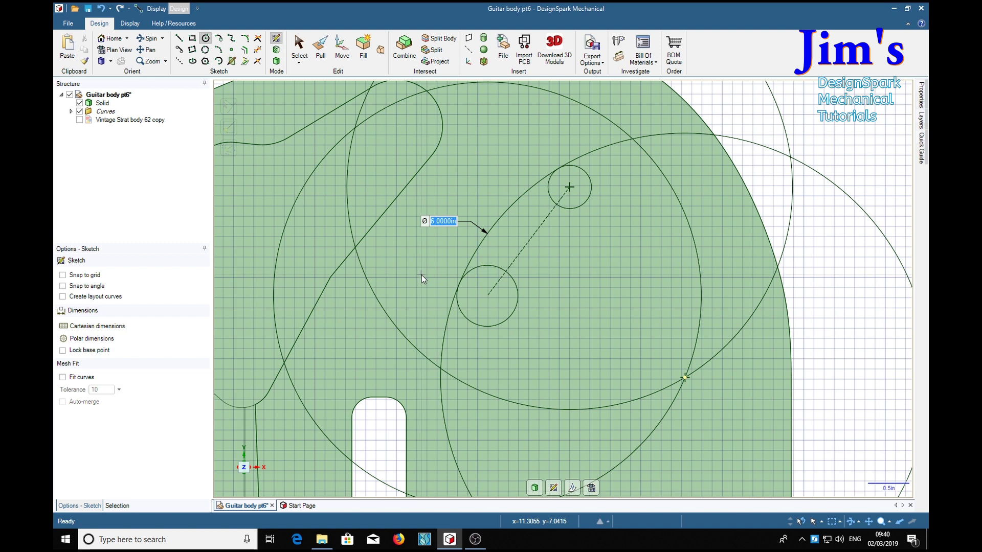
pyautogui.press('t')
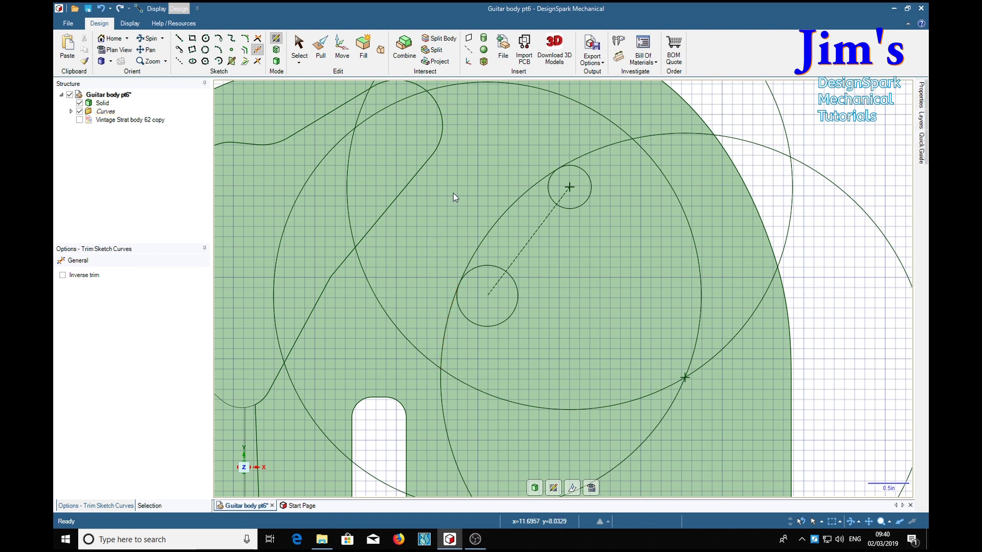
pyautogui.press('c')
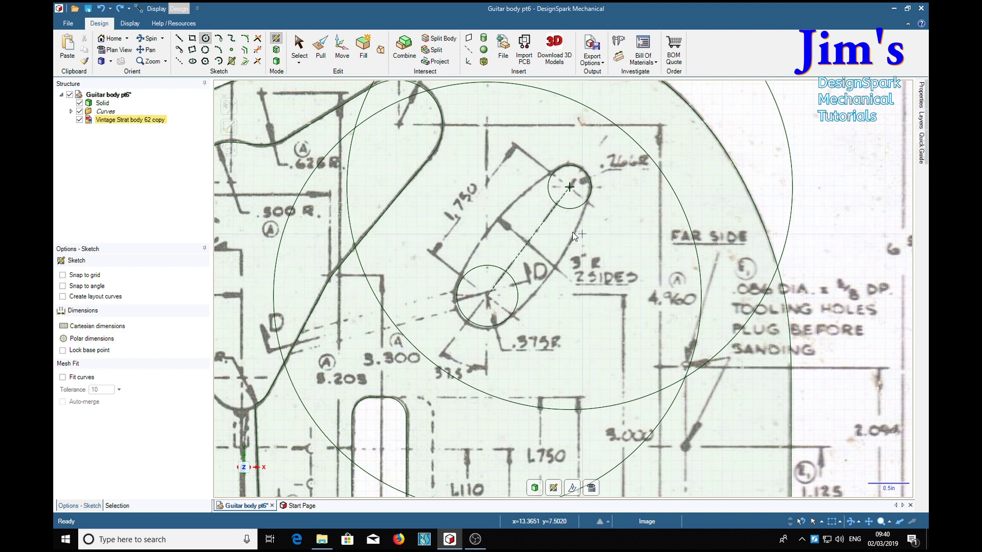
# Step: Set the pocket's centreline as the mirror line and draw a 6 in diameter circle centred on the large circles' lower-right intersection
pyautogui.rightClick(534, 235)
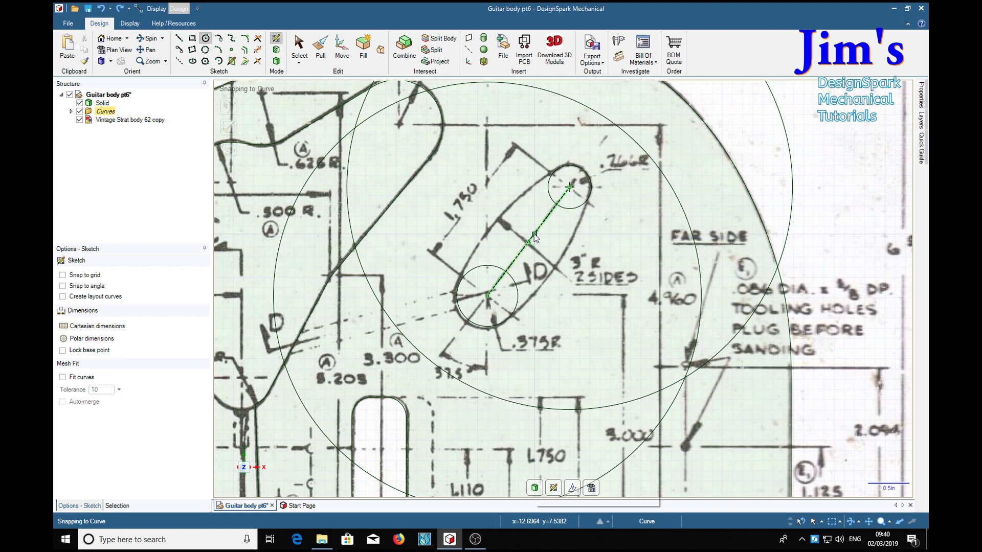
pyautogui.click(564, 243)
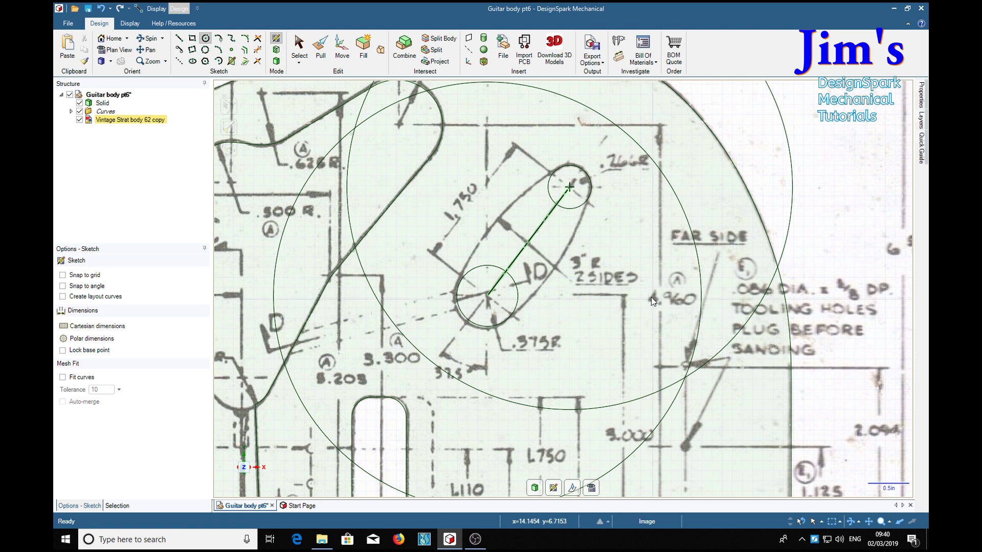
pyautogui.click(686, 379)
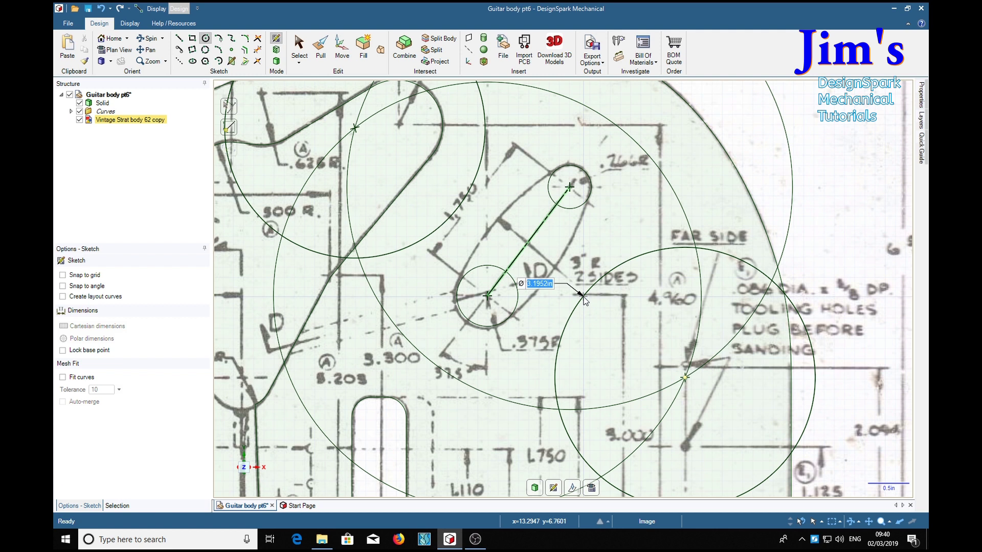
pyautogui.write('6')
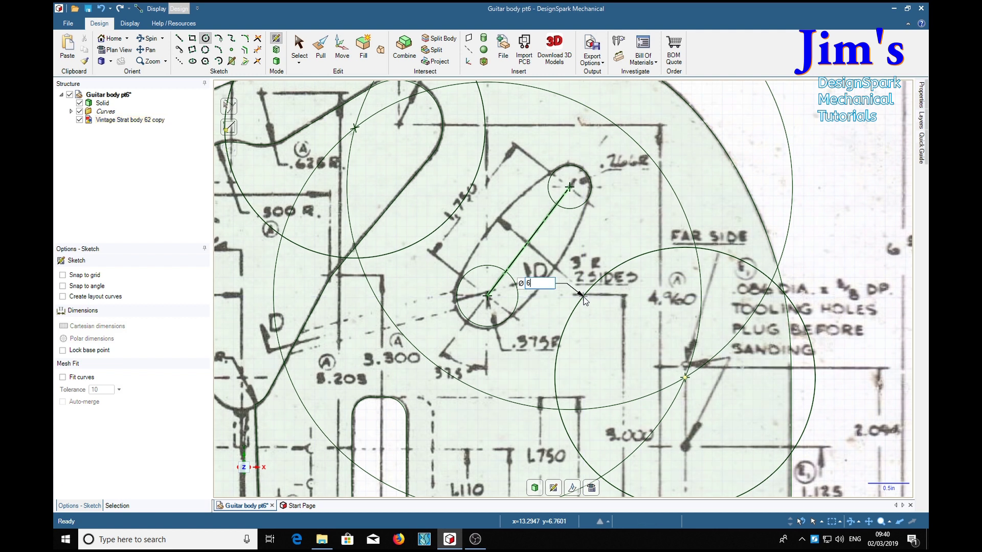
pyautogui.press('Return')
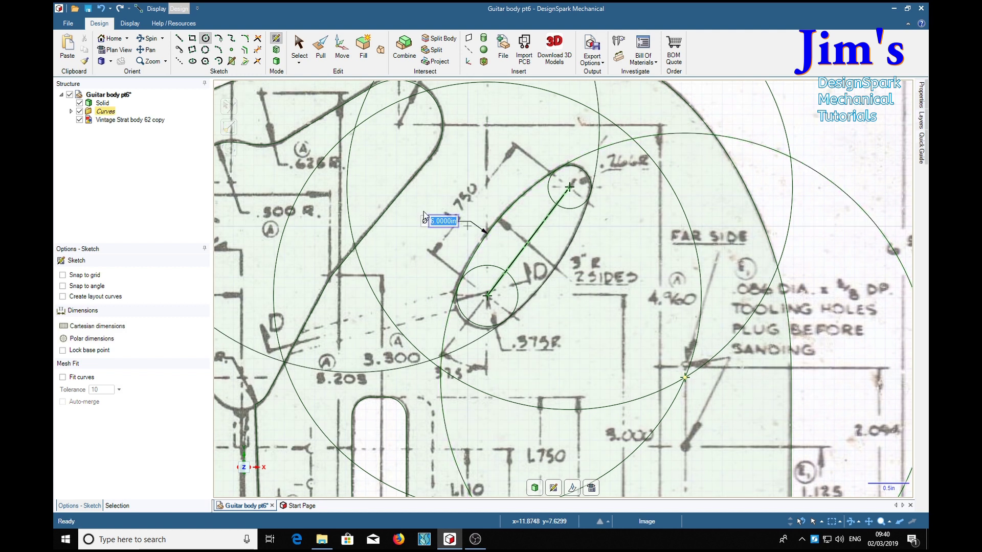
# Step: Hide the blueprint image and trim the 6 in circles where they extend past both ends of the pocket
pyautogui.click(79, 120)
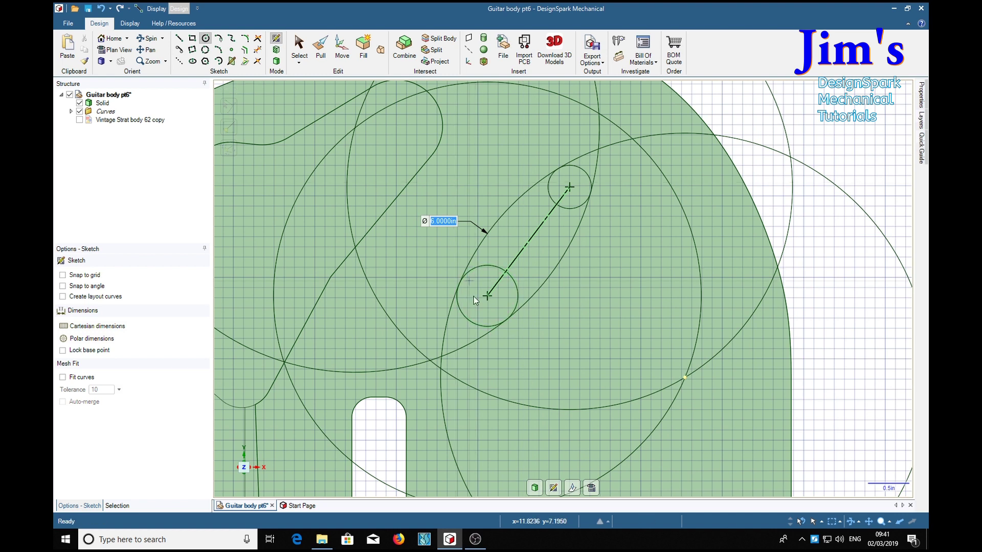
pyautogui.press('t')
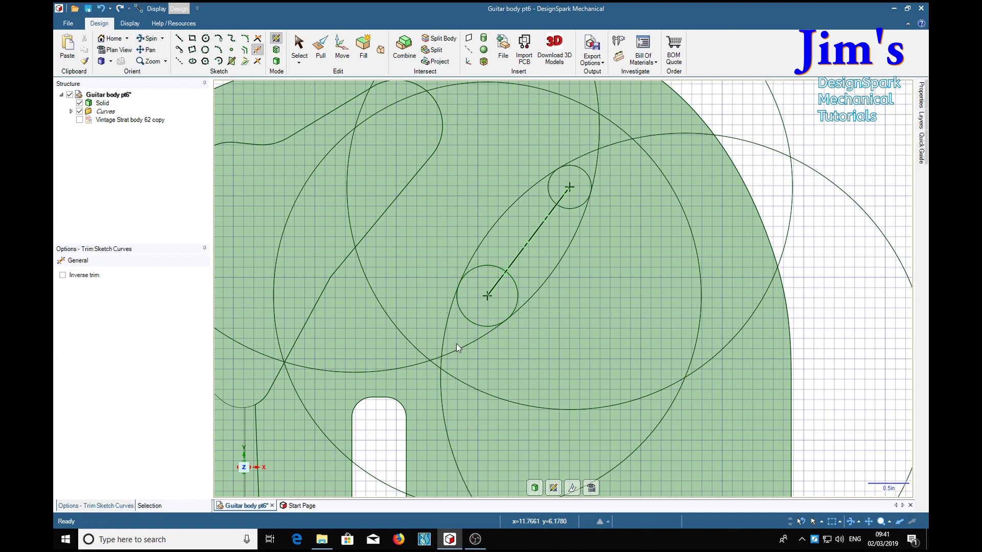
pyautogui.click(446, 330)
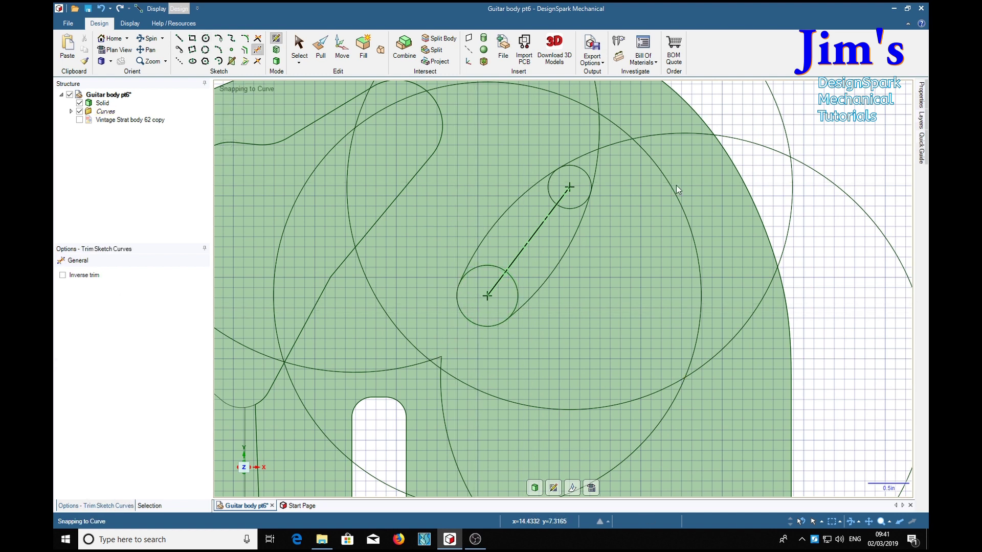
pyautogui.click(600, 167)
pyautogui.click(612, 145)
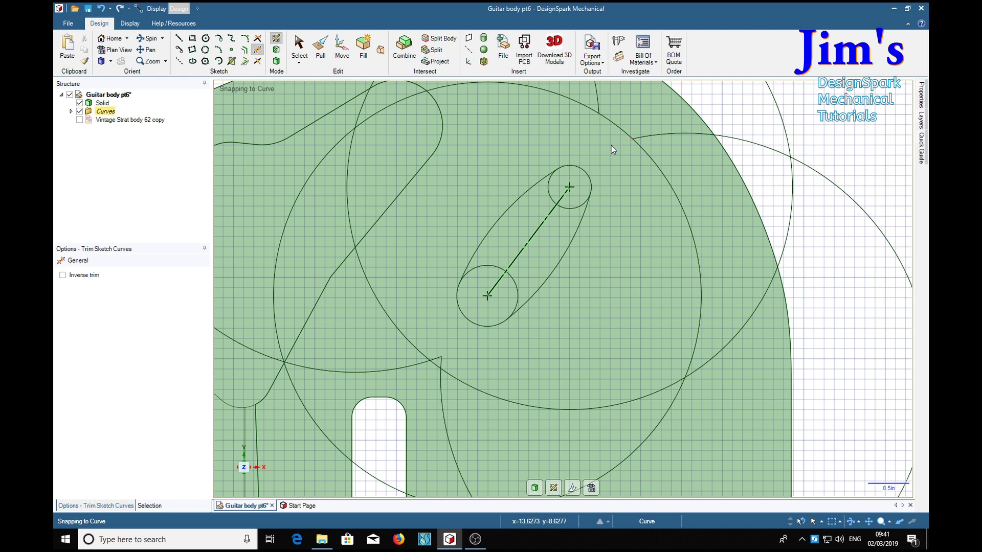
# Step: Trim the large circle arcs around the pocket and the end circles' inner arcs to leave a clean closed outline
pyautogui.click(650, 136)
pyautogui.click(646, 152)
pyautogui.click(460, 385)
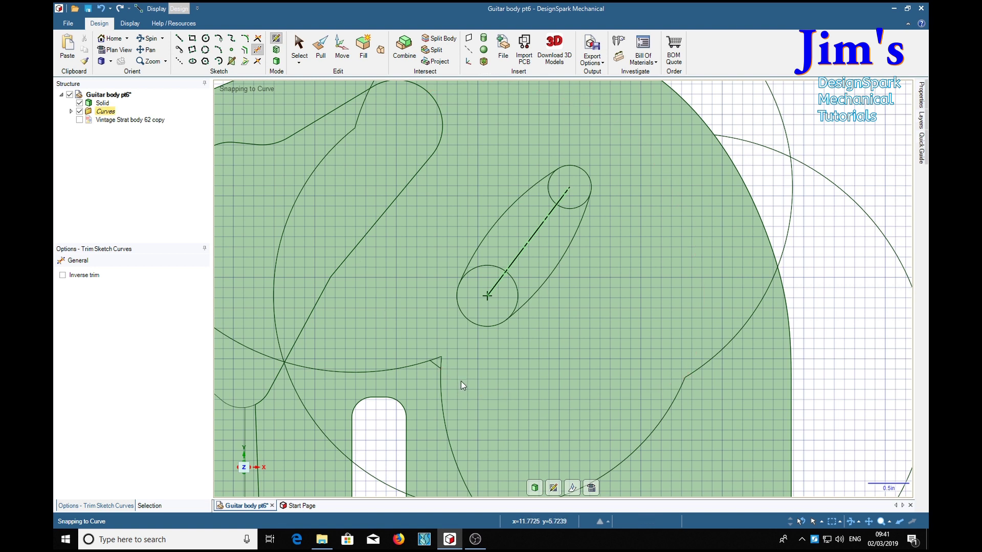
pyautogui.click(440, 381)
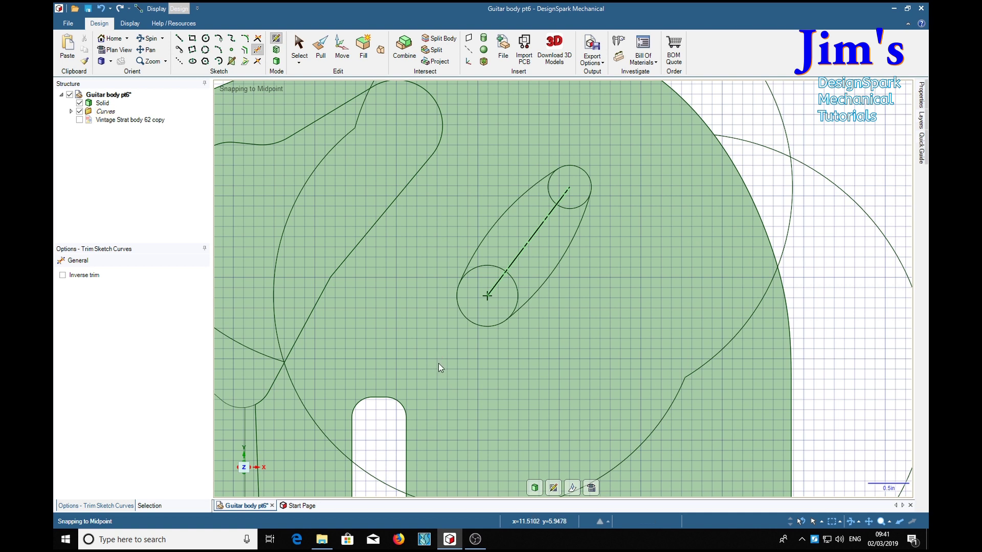
pyautogui.click(514, 281)
pyautogui.click(571, 211)
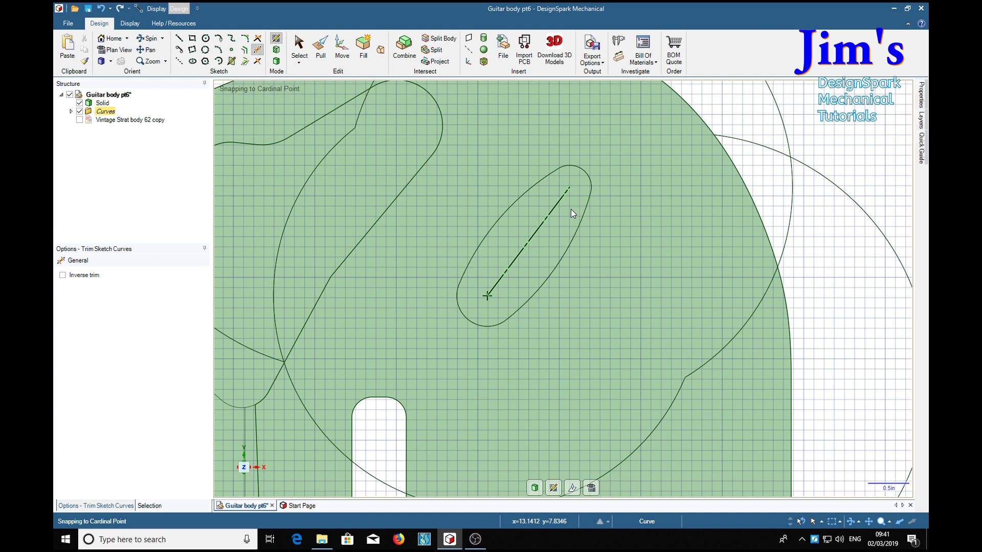
# Step: Trim the leftover construction arcs to the right of the pocket and beyond the body's right edge
pyautogui.click(717, 347)
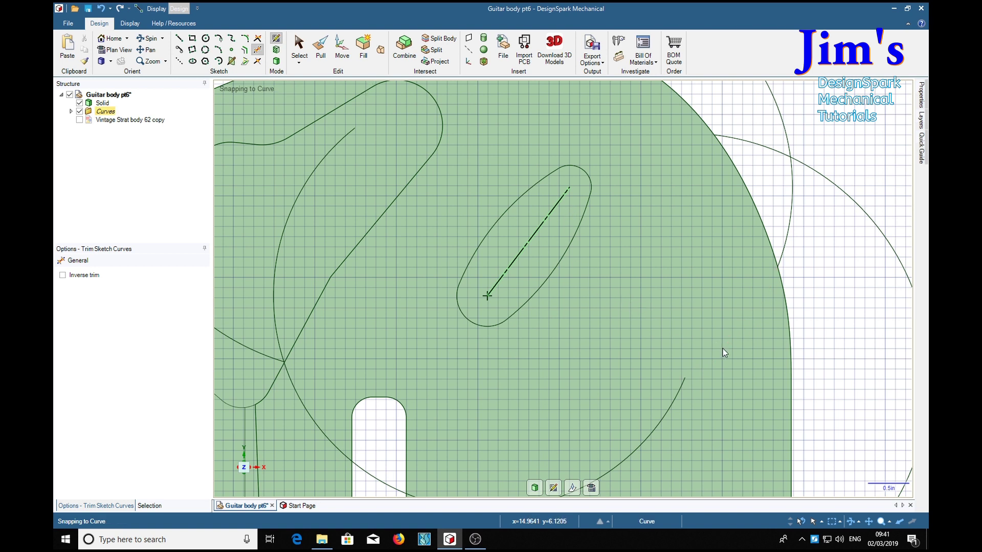
pyautogui.click(790, 225)
pyautogui.click(796, 164)
pyautogui.click(779, 146)
pyautogui.click(787, 141)
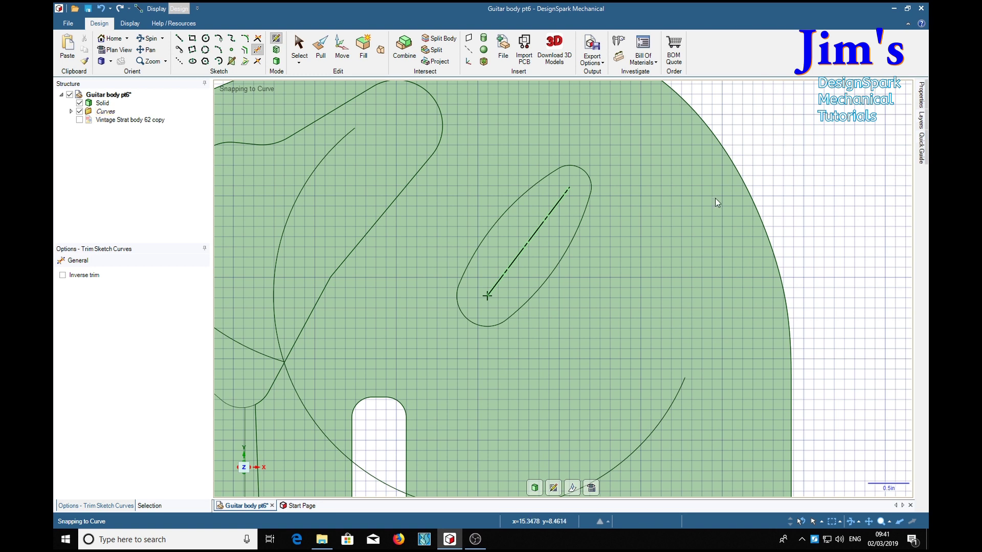
# Step: Trim the remaining construction arcs around the control cavity and slot, and remove the pocket's centreline
pyautogui.click(278, 256)
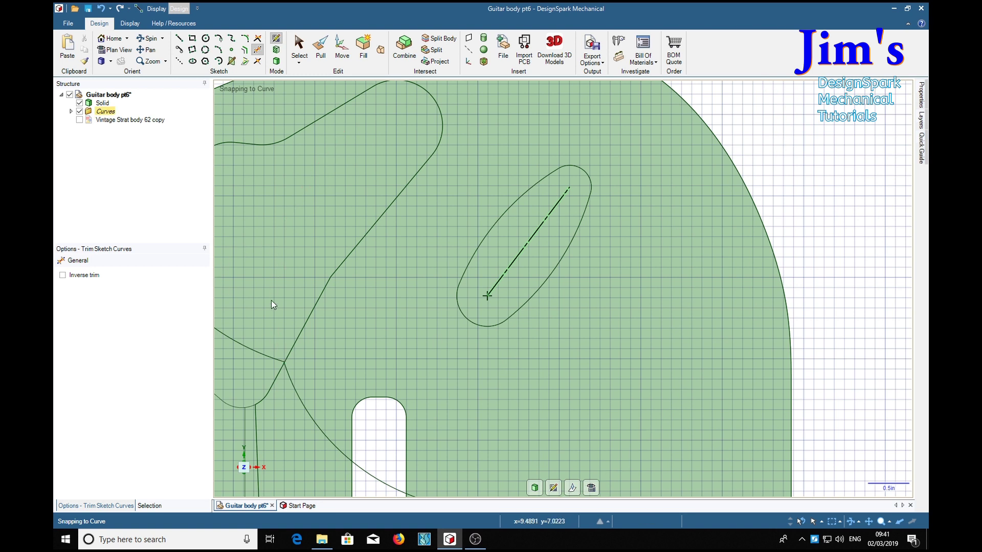
pyautogui.click(269, 357)
pyautogui.click(301, 405)
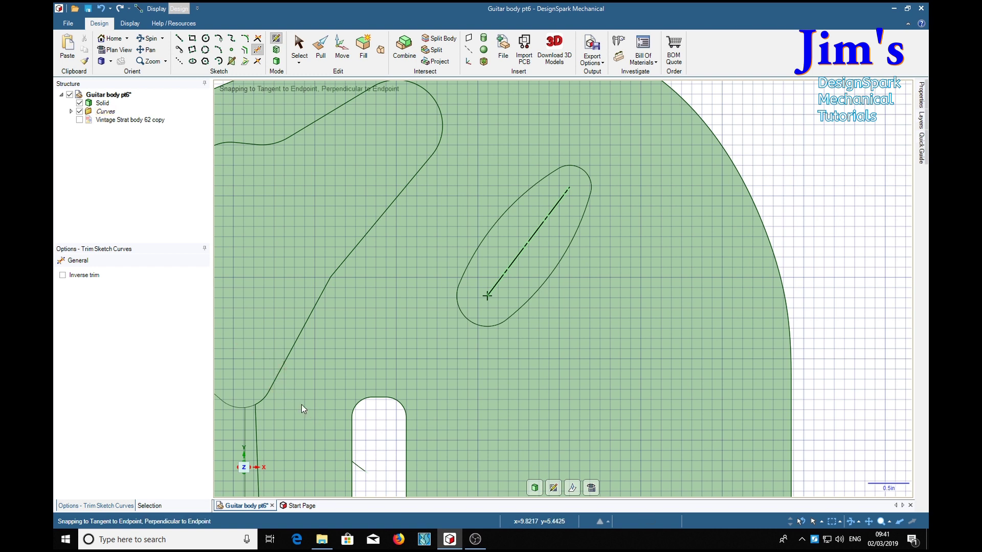
pyautogui.click(358, 467)
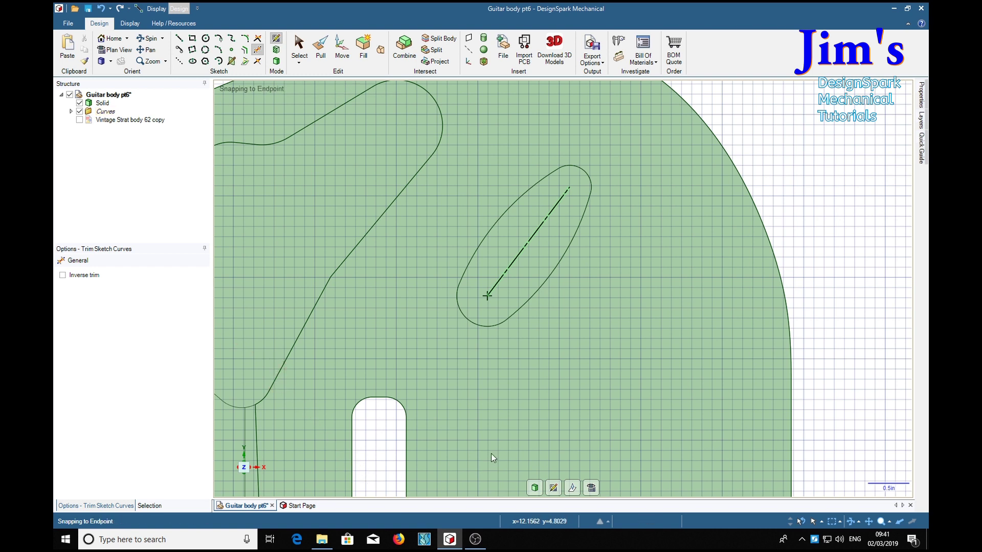
pyautogui.scroll(-3, 585, 367)
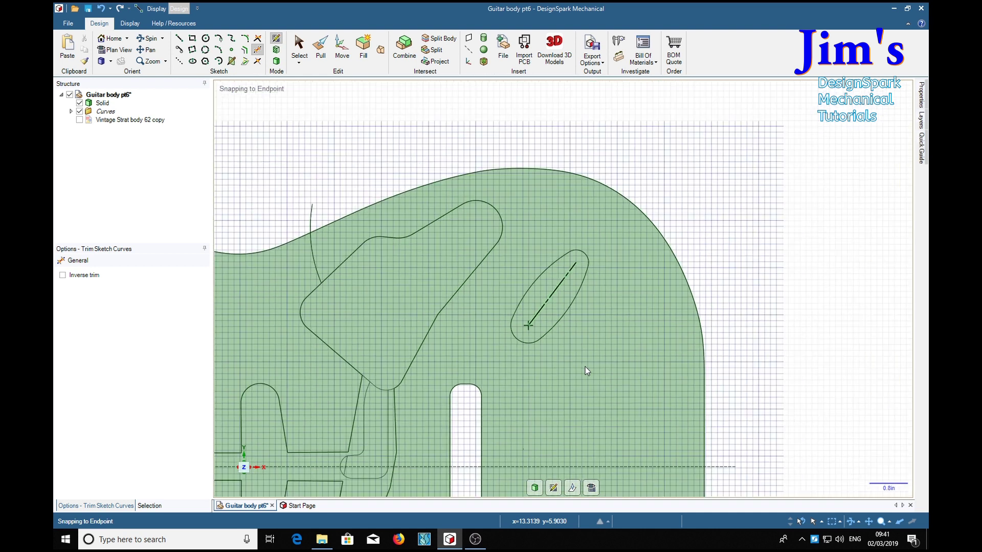
pyautogui.click(317, 263)
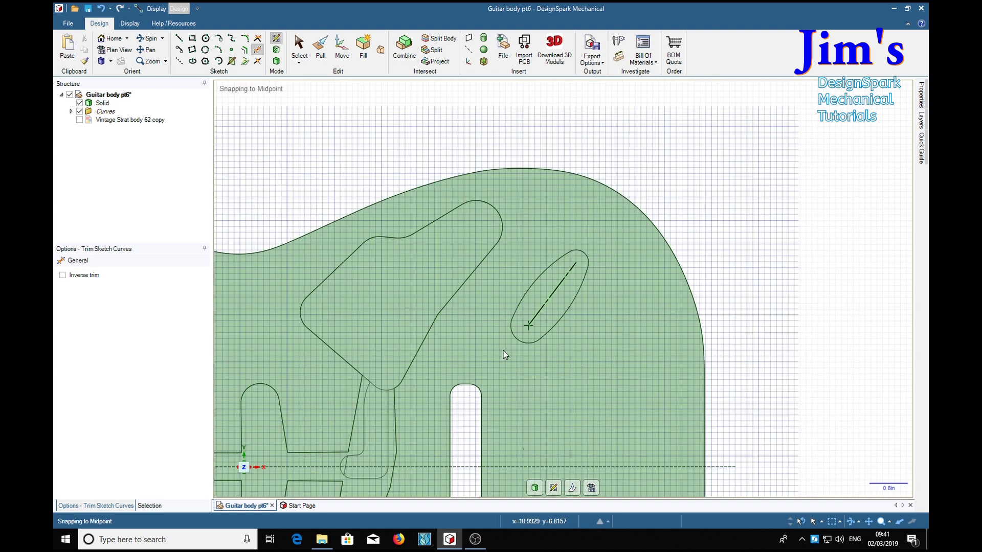
pyautogui.click(556, 288)
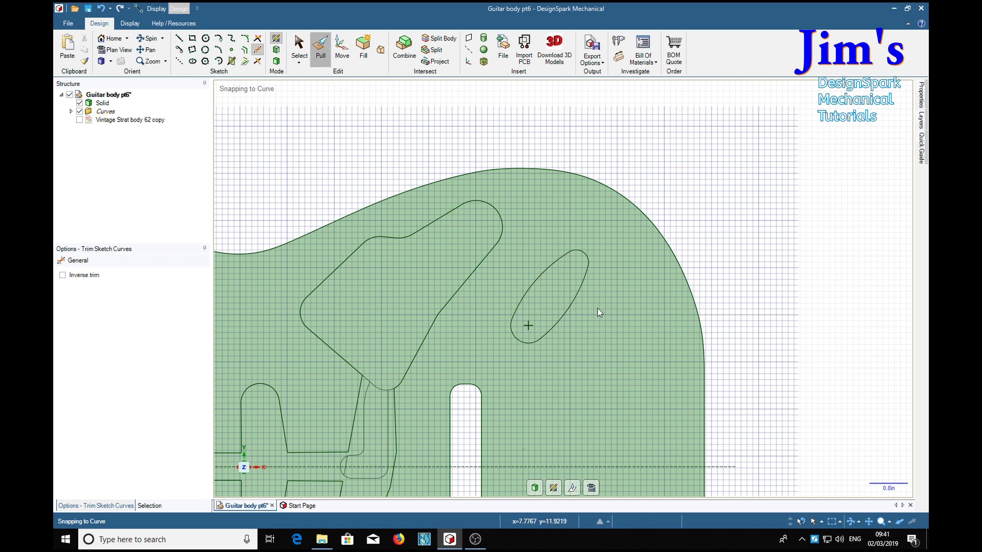
# Step: Select the elongated pocket's face for Pull and check the blueprint's section views for its depth, hiding the image again
pyautogui.click(553, 300)
pyautogui.moveTo(768, 307); pyautogui.dragTo(770, 204, button='middle')
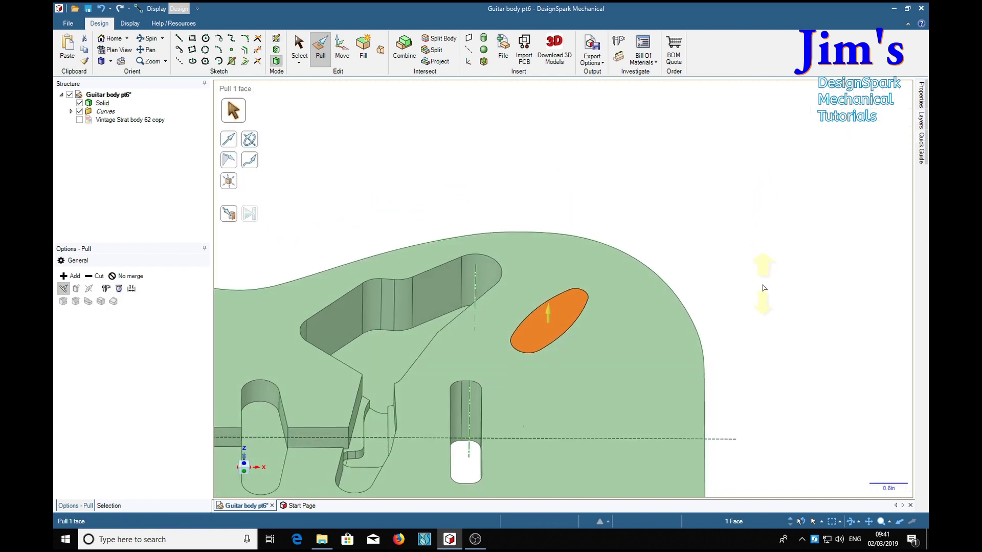
pyautogui.click(80, 120)
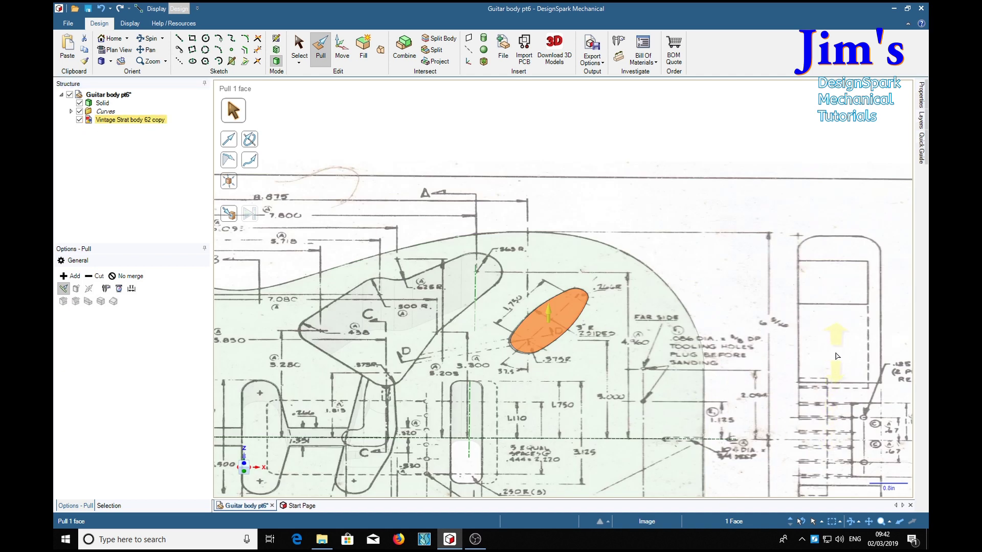
pyautogui.keyDown('shift'); pyautogui.moveTo(837, 356); pyautogui.dragTo(512, 250, button='middle'); pyautogui.keyUp('shift')
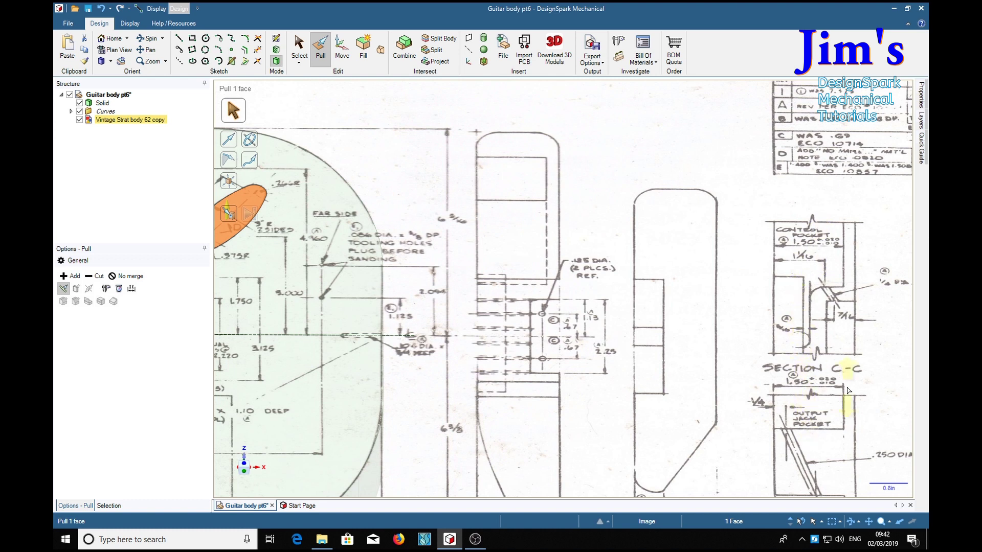
pyautogui.keyDown('shift'); pyautogui.moveTo(395, 208); pyautogui.dragTo(815, 234, button='middle'); pyautogui.keyUp('shift')
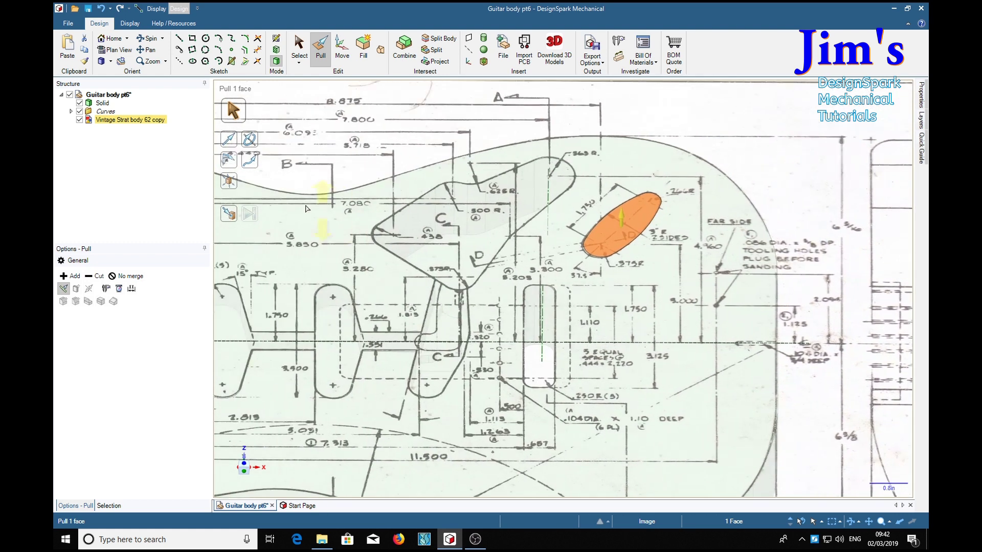
pyautogui.click(80, 120)
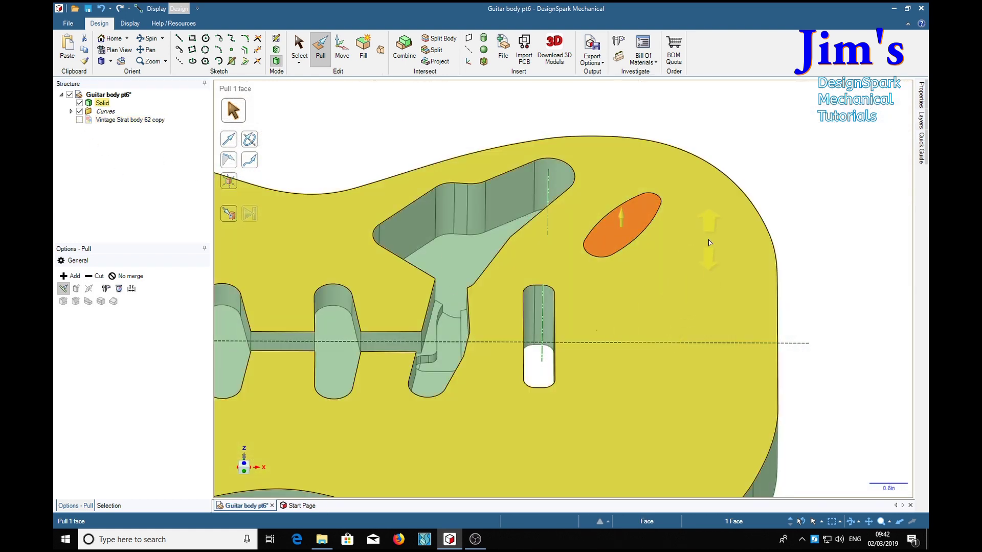
# Step: Pull the selected pocket face 1.5 in down into the body to cut the pocket, and inspect it
pyautogui.moveTo(710, 248); pyautogui.dragTo(710, 265)
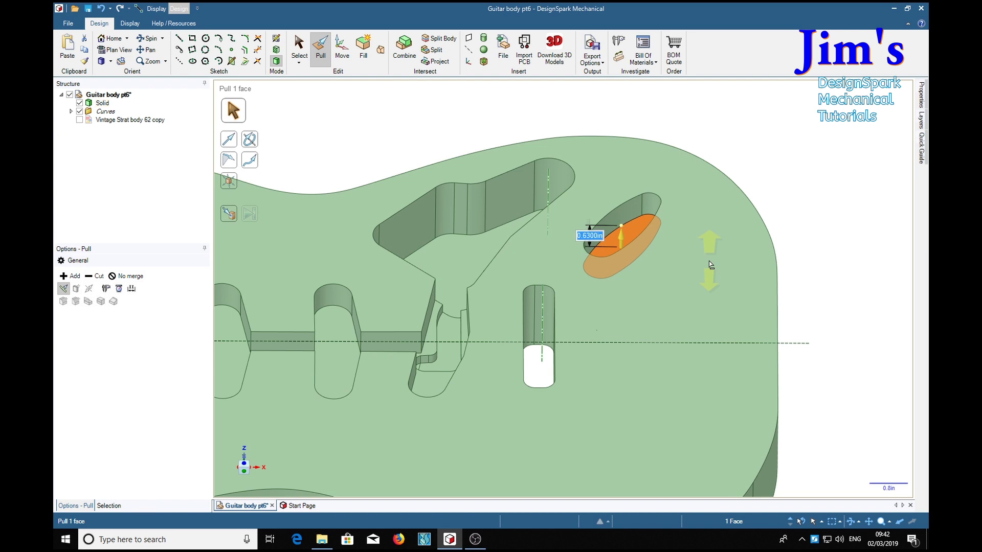
pyautogui.write('1.5')
pyautogui.press('Return')
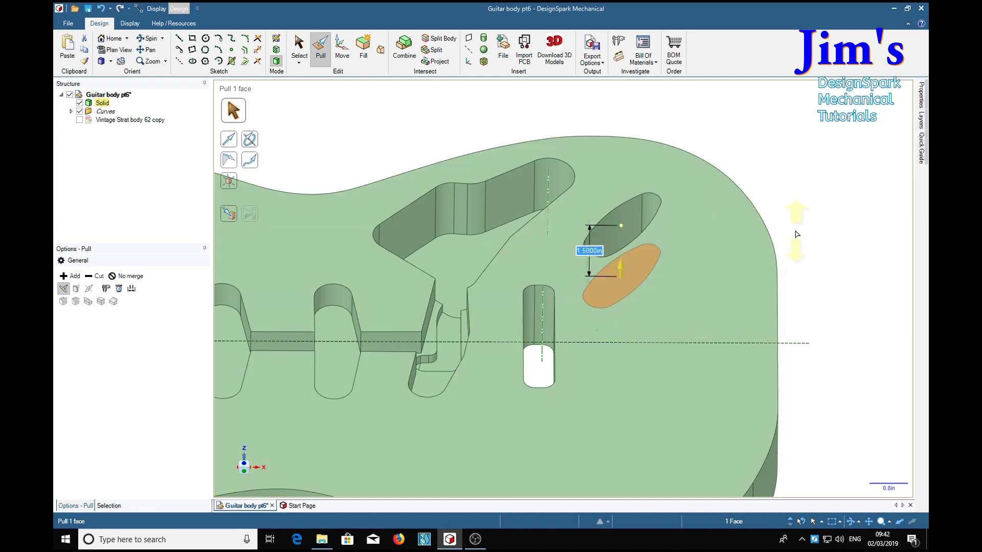
pyautogui.click(799, 233)
pyautogui.rightClick(798, 201)
pyautogui.click(782, 177)
pyautogui.moveTo(782, 177); pyautogui.dragTo(866, 293)
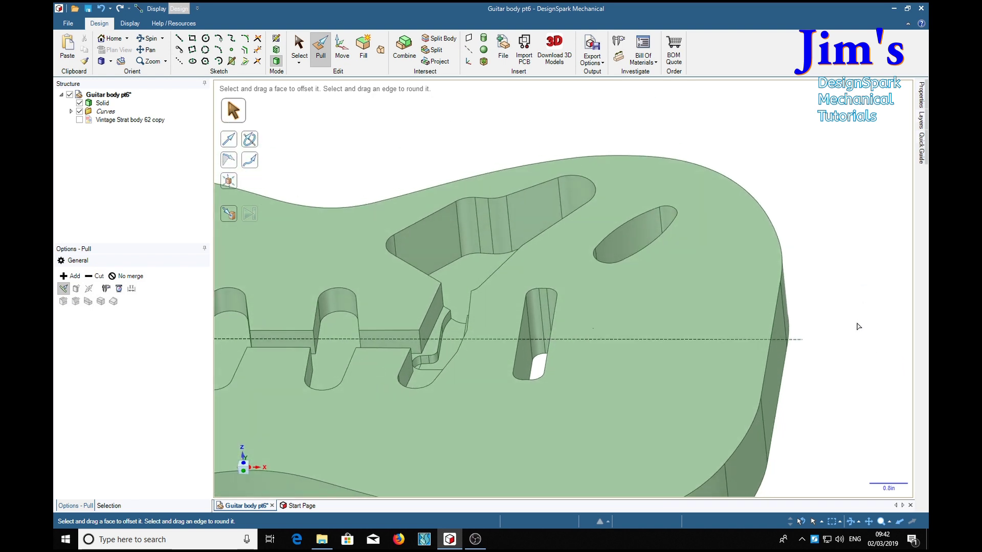